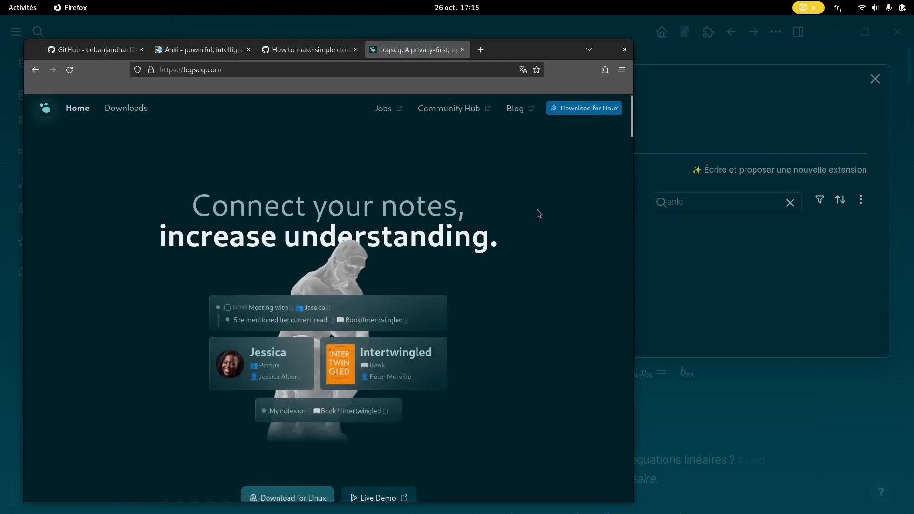
scroll(443, 259, "down", 6)
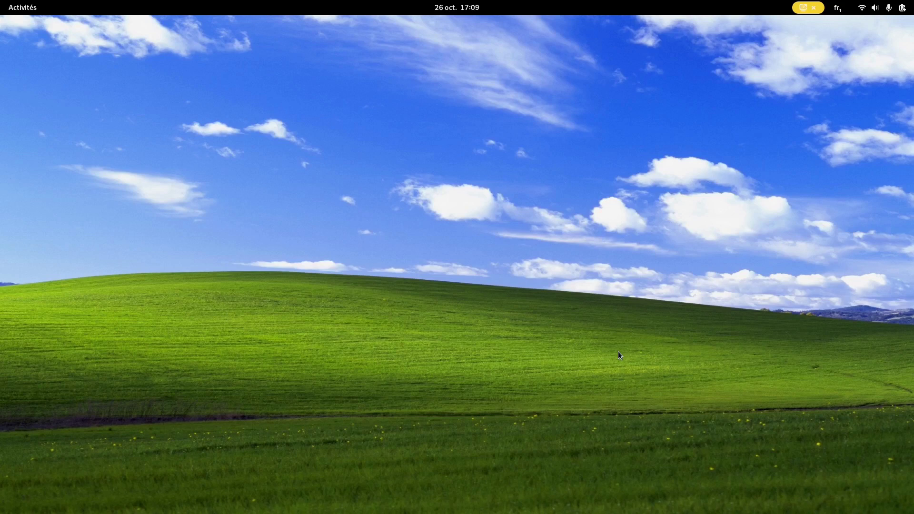
Step: Launch Logseq Desktop and maximize its window
key("super")
type("log")
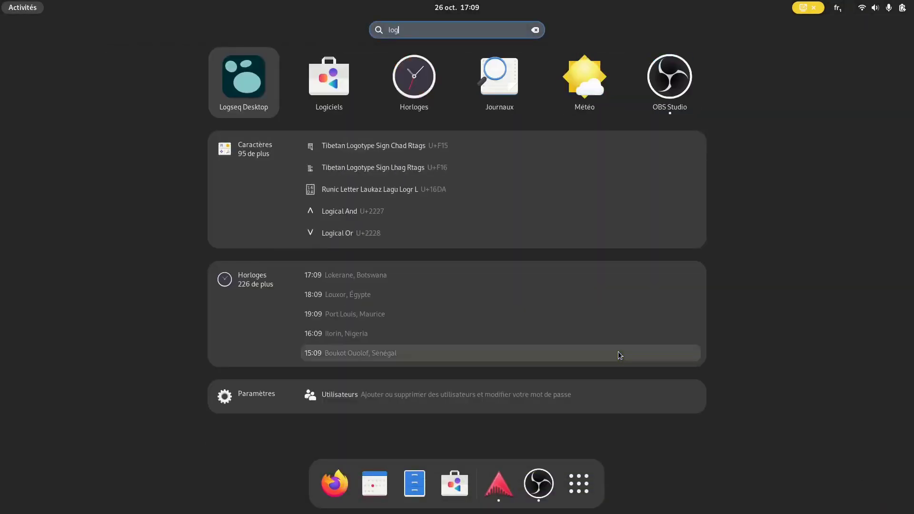
key("Return")
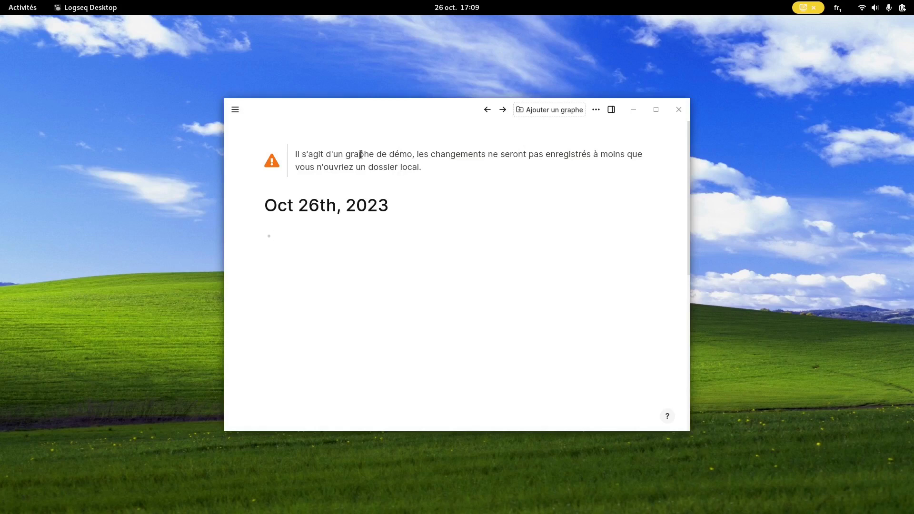
left_click(656, 110)
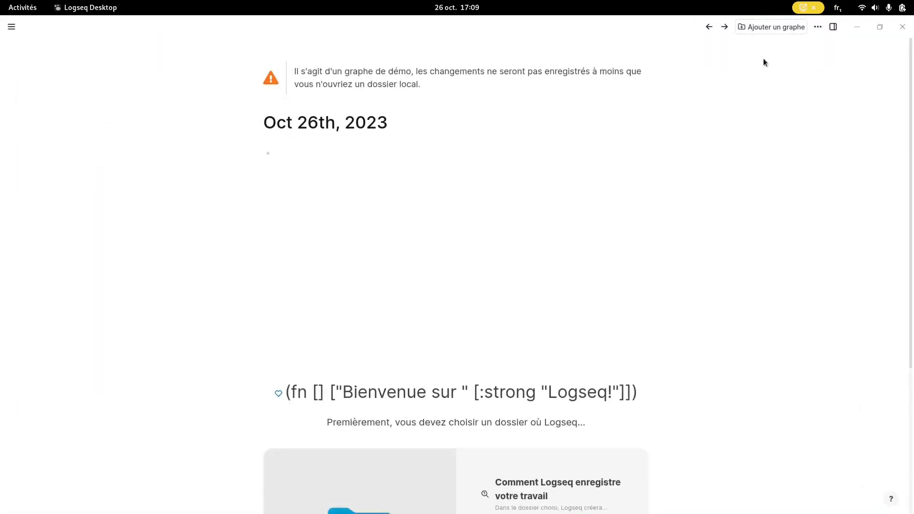
Step: Switch the interface theme to Foncé in the general preferences and close them
left_click(818, 27)
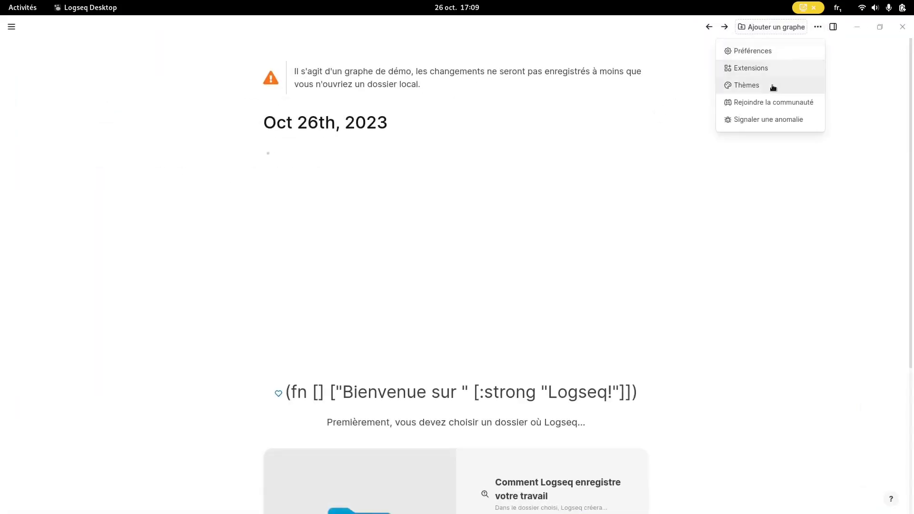
left_click(751, 52)
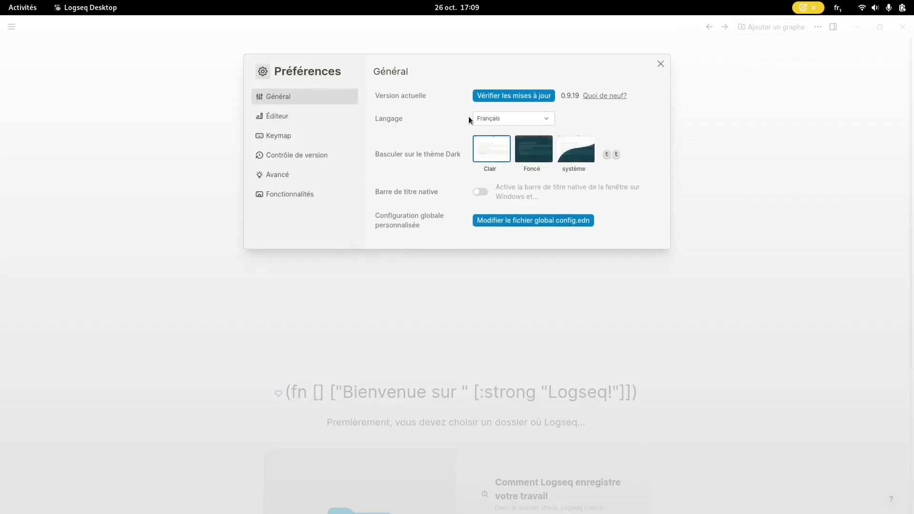
left_click(543, 163)
left_click(661, 64)
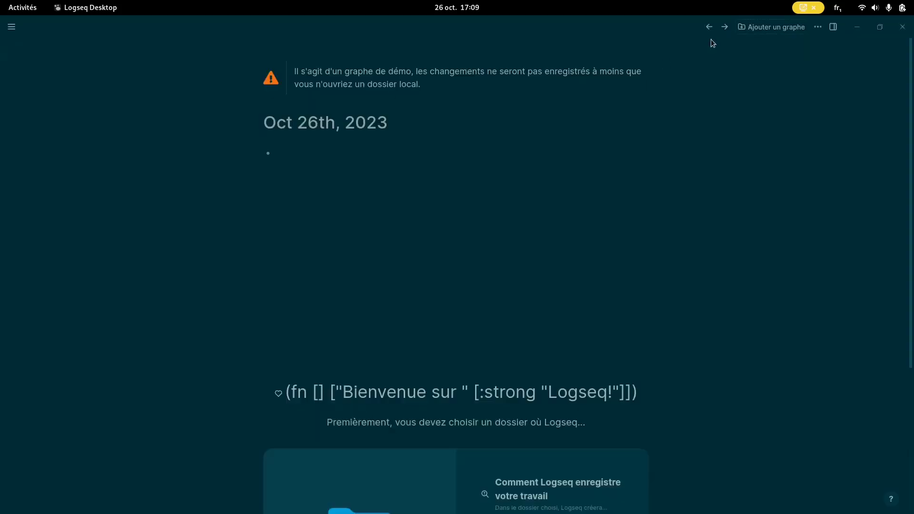
Step: Add a graph stored in a new folder named logseq inside Documents, and show the navigation sidebar
left_click(775, 28)
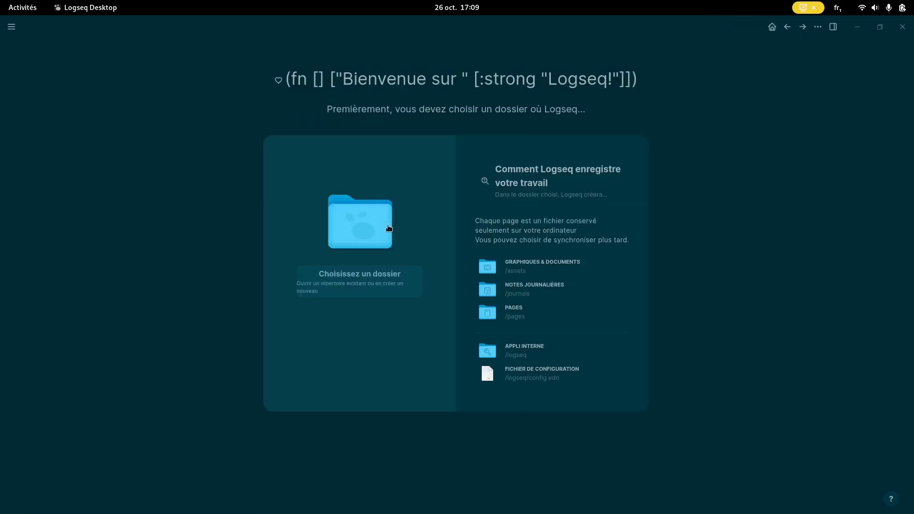
left_click(340, 218)
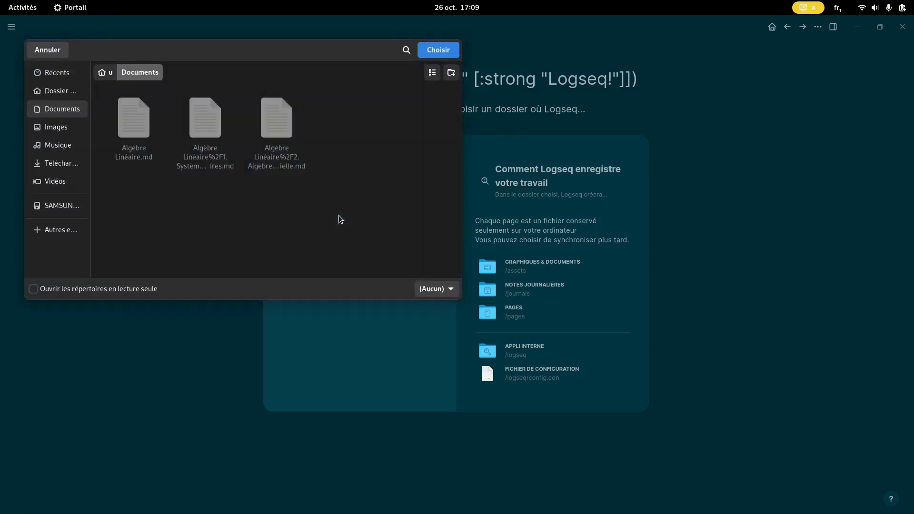
left_click(451, 74)
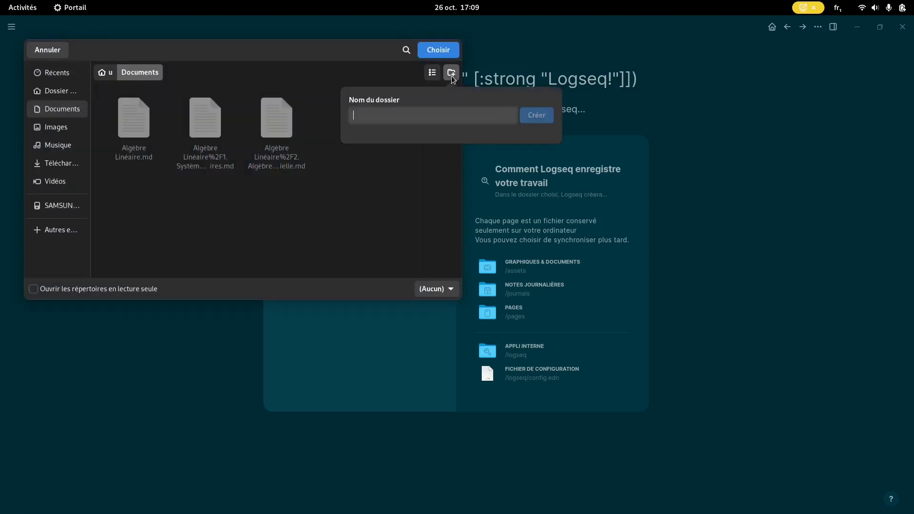
type("logseq")
left_click(532, 115)
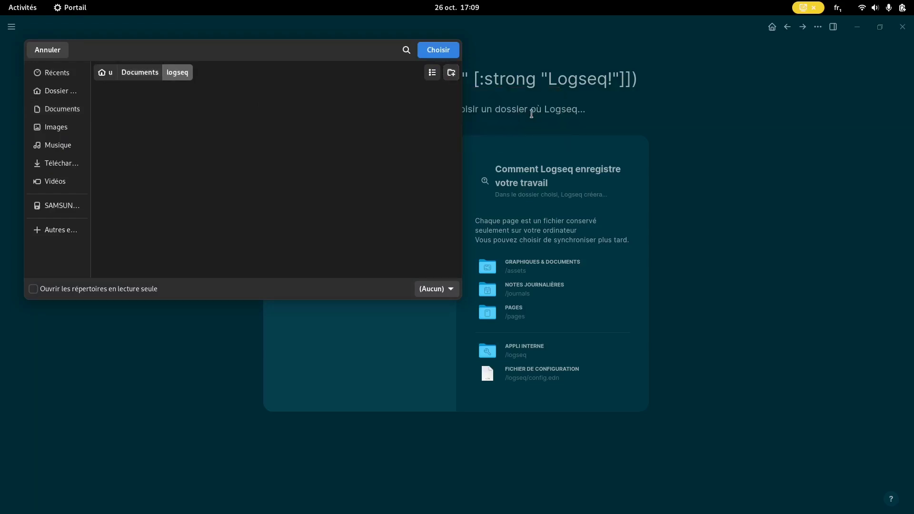
left_click(433, 49)
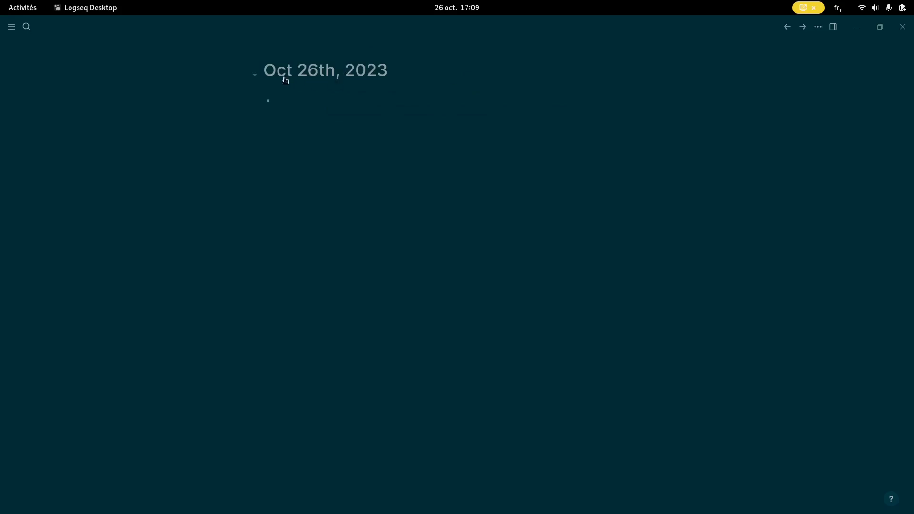
left_click(11, 26)
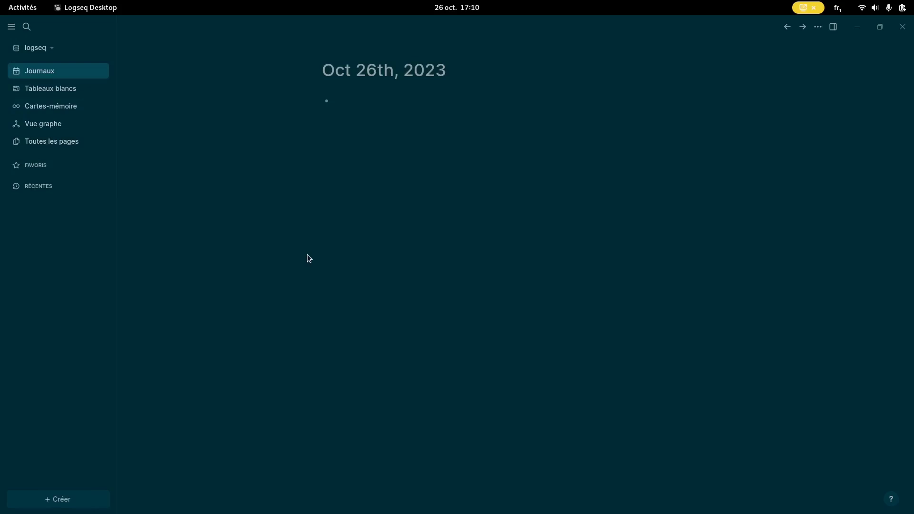
left_click(378, 100)
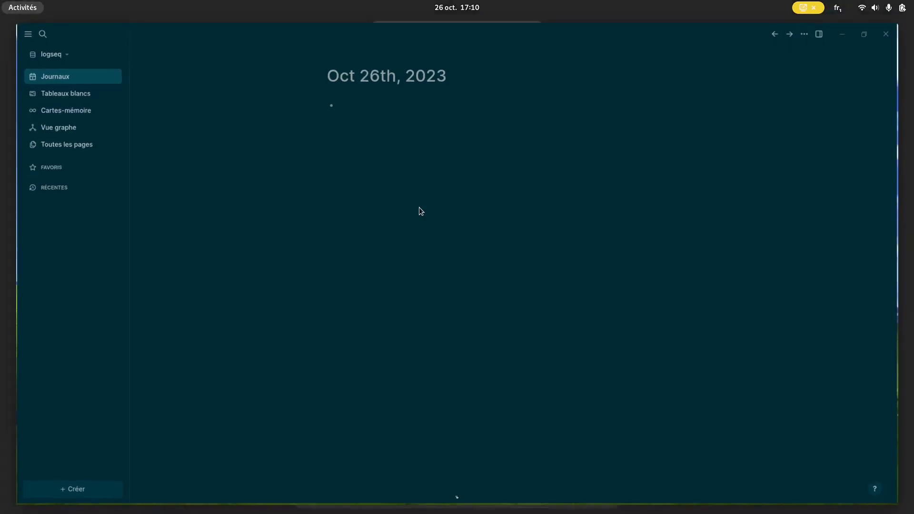
Step: Switch to Fichiers and copy the three Algèbre Linéaire .md files from Documents into the logseq graph's pages folder
key("super")
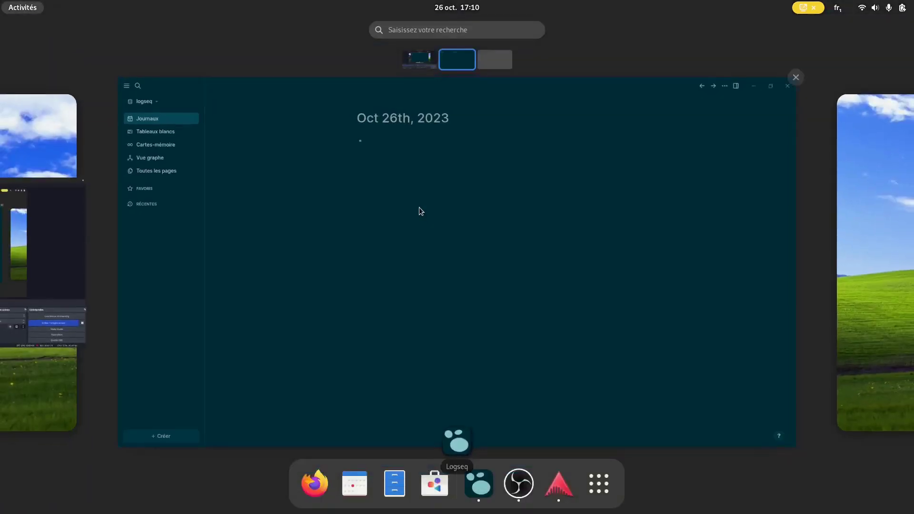
left_click(395, 484)
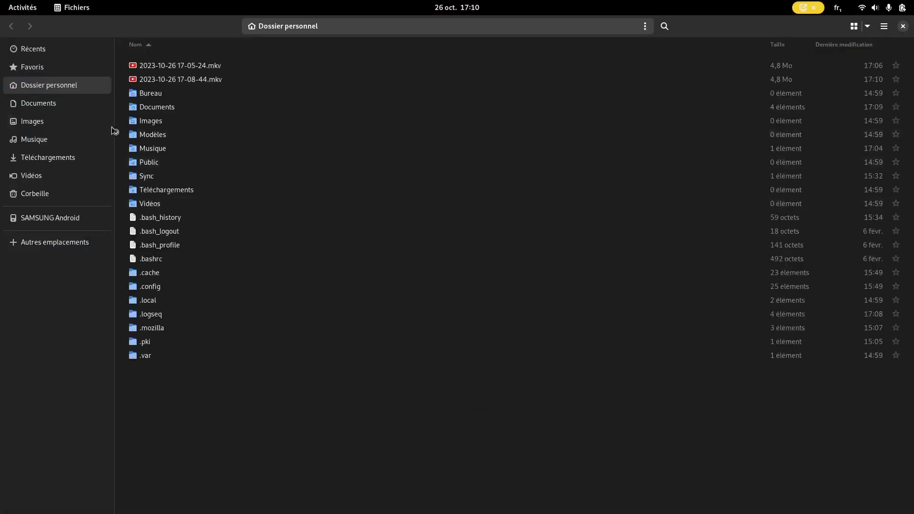
left_click(85, 108)
left_click(201, 93)
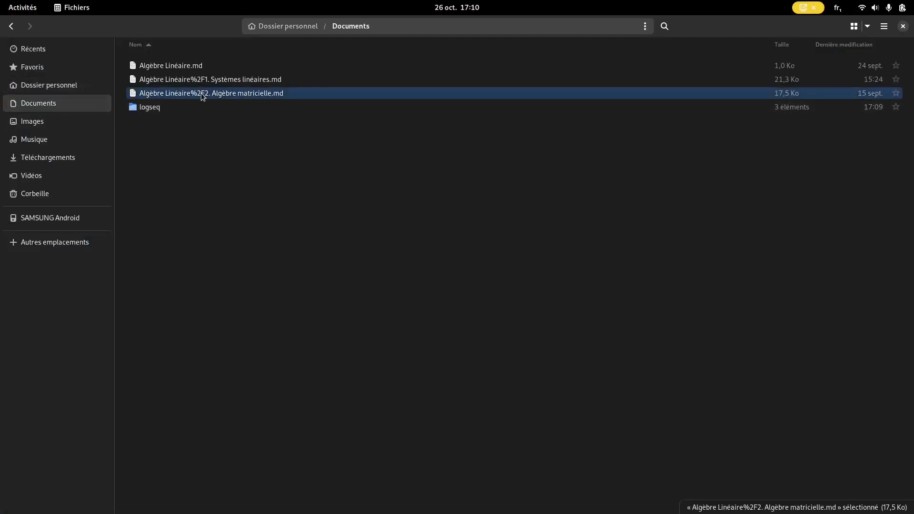
left_click(196, 64, "shift")
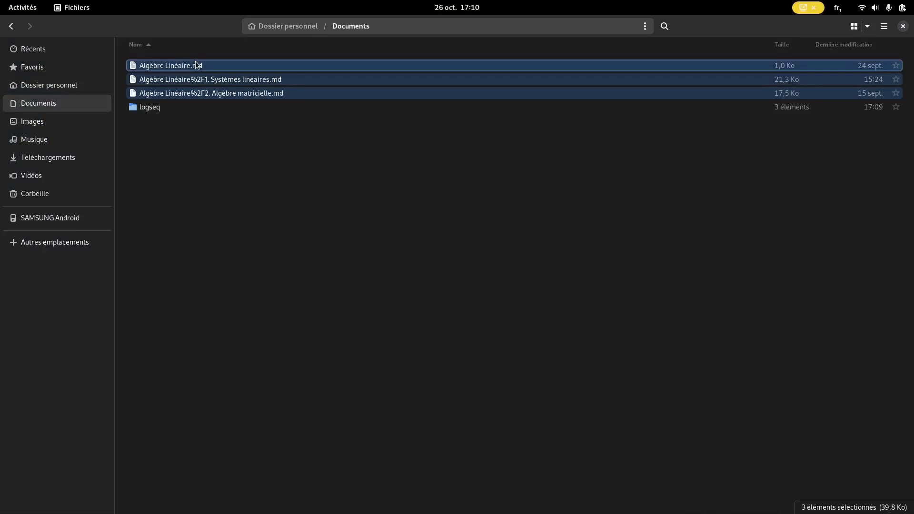
double_click(183, 109)
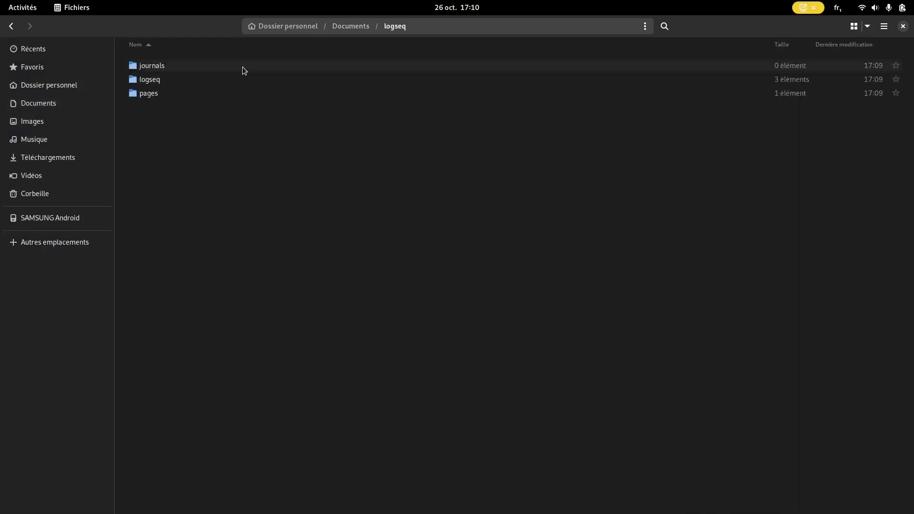
double_click(205, 94)
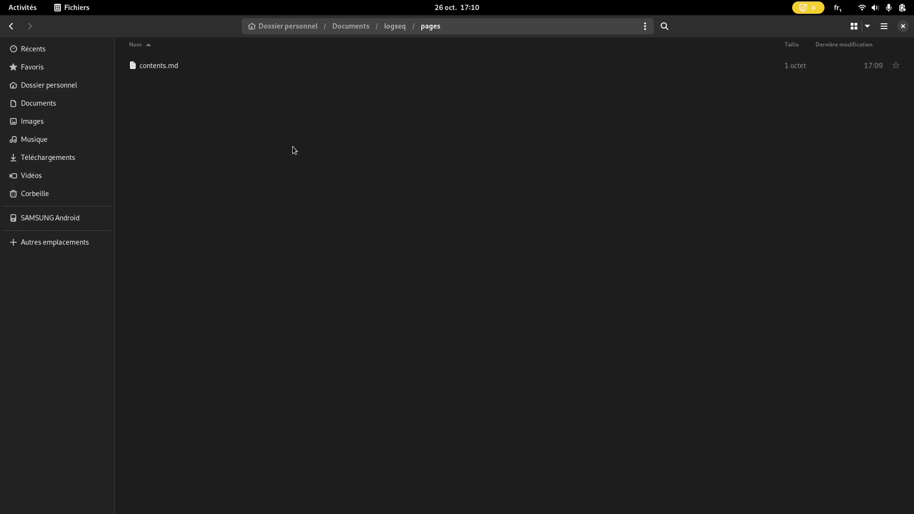
key("ctrl+v")
left_click(253, 153)
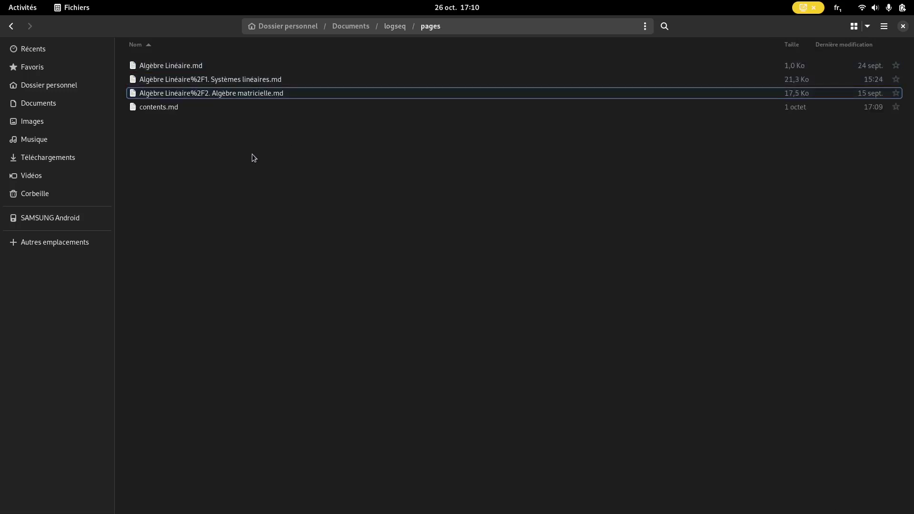
Step: Write "asinerasti" in the Oct 26th, 2023 journal in Logseq and check the graph's journals folder in Fichiers for its file
left_click(399, 28)
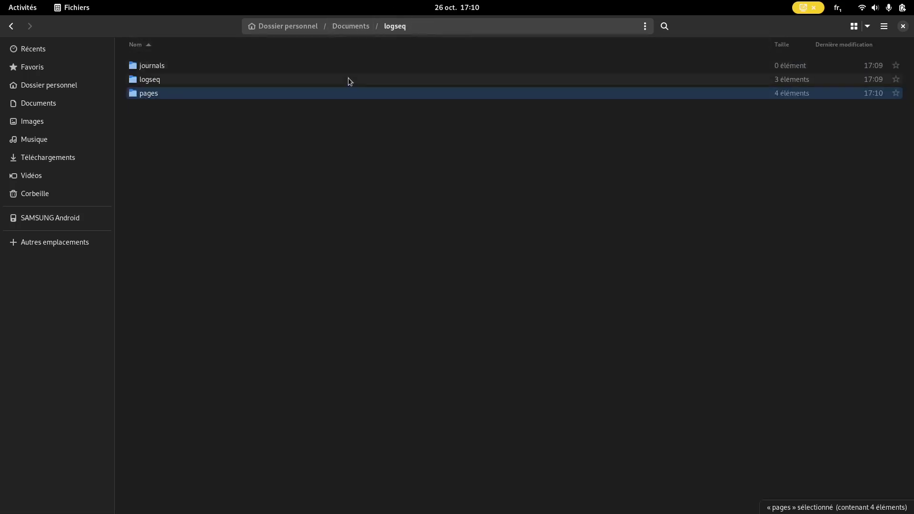
double_click(319, 61)
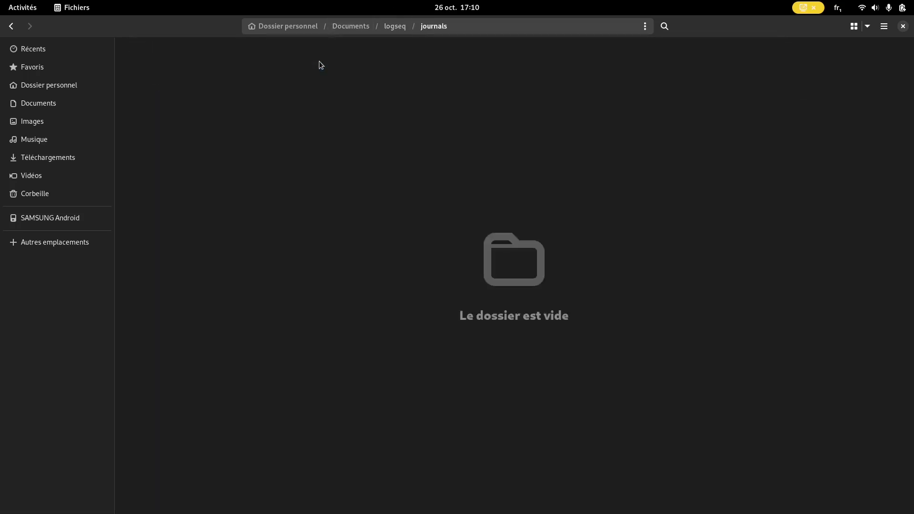
left_click(395, 27)
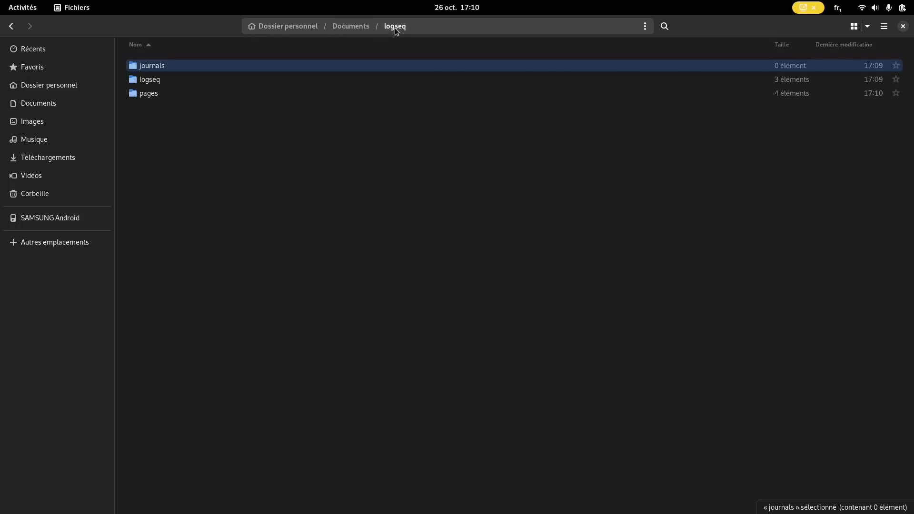
double_click(344, 70)
key("alt+Tab")
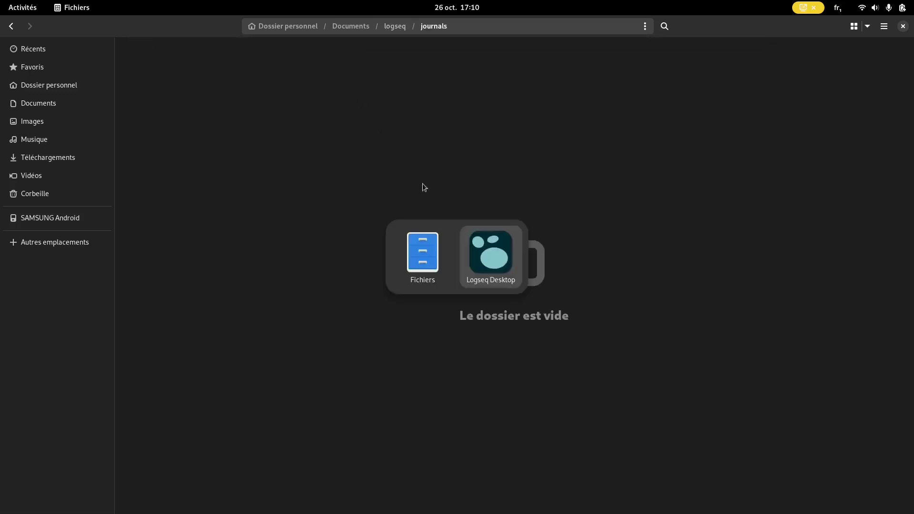
type("asinerasti")
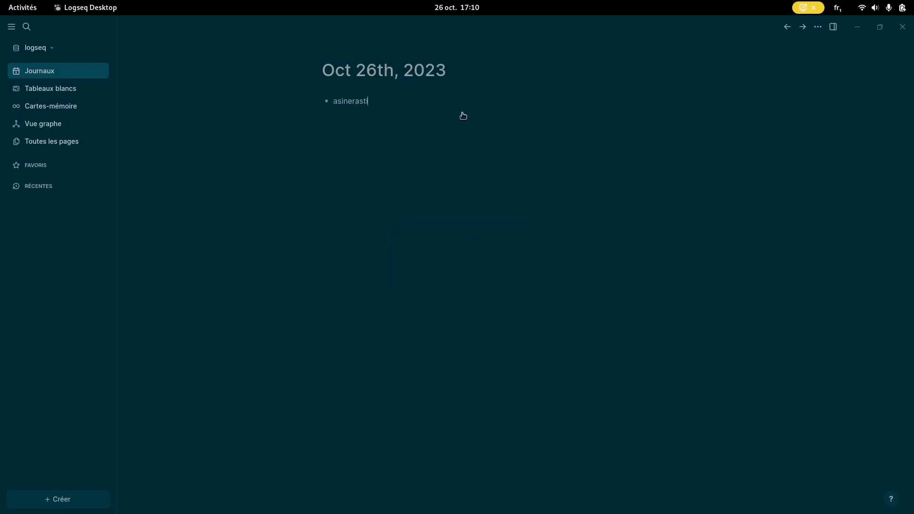
key("alt+Tab")
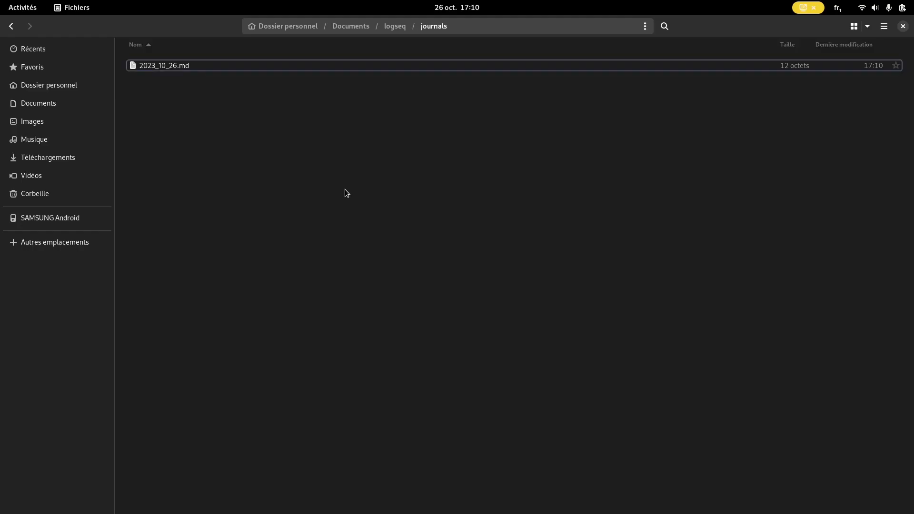
Step: Inspect the graph's inner logseq configuration folder and the Algèbre Linéaire notes in its pages folder
left_click(395, 27)
double_click(311, 78)
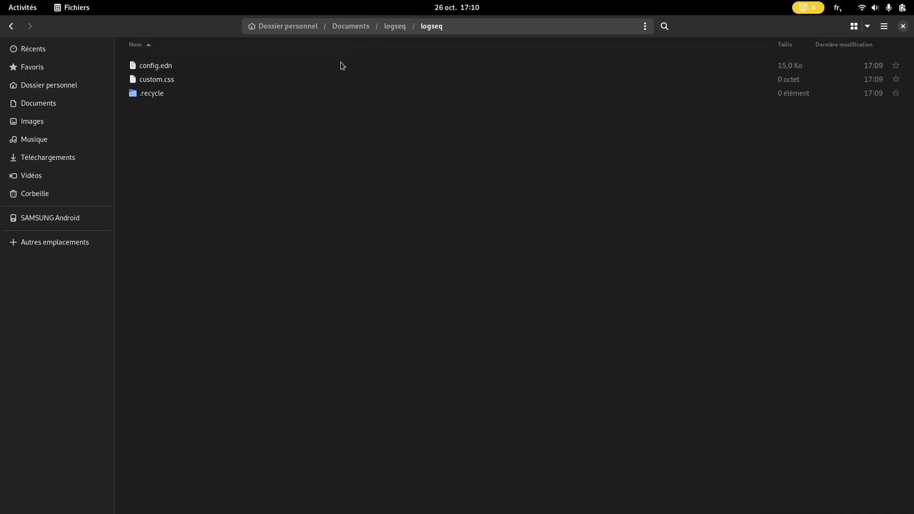
left_click(395, 26)
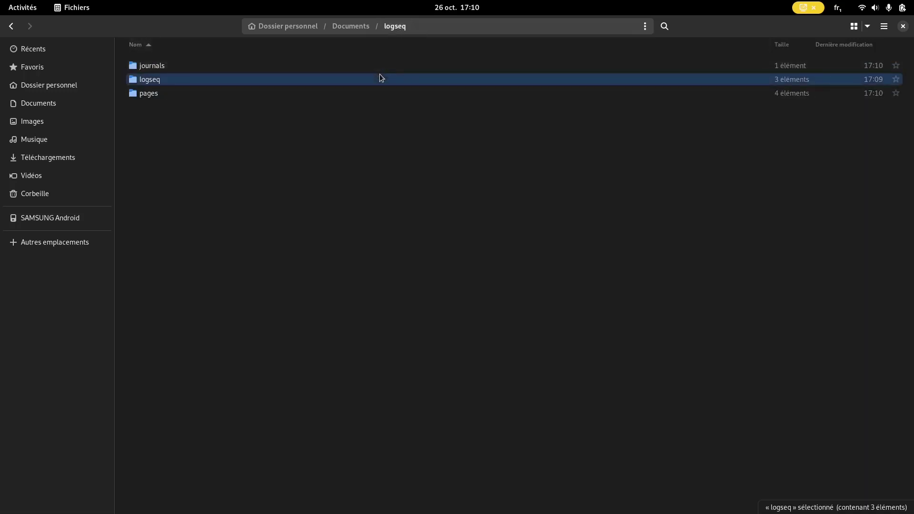
double_click(289, 92)
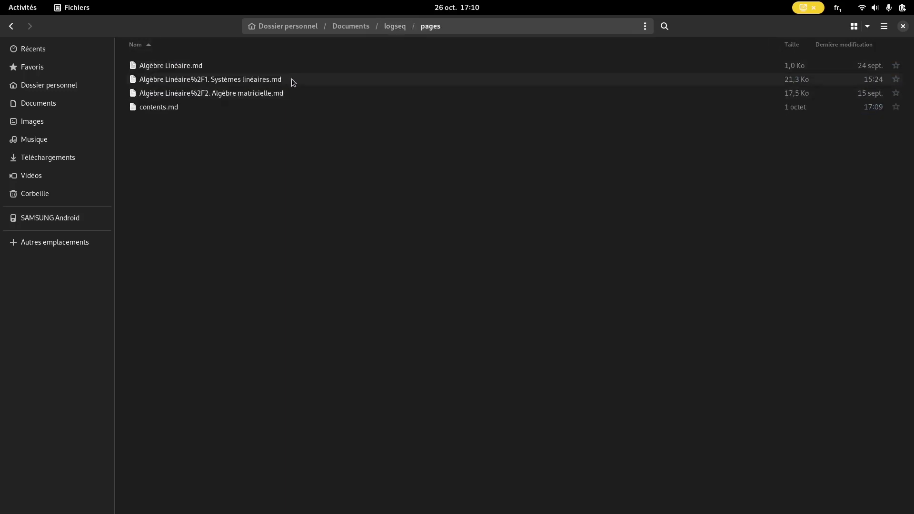
left_click(223, 93)
left_click(212, 80)
left_click(202, 67)
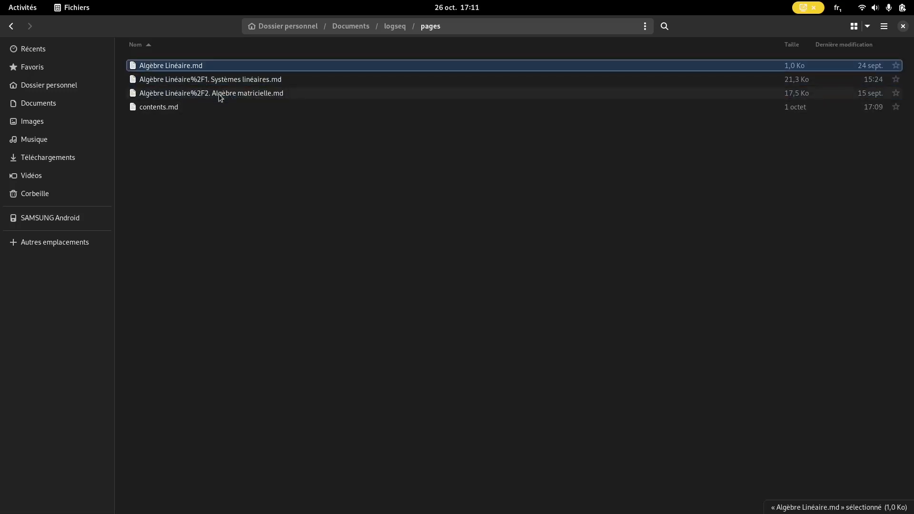
Step: Switch back to Logseq, display the list of all pages and look through the graph's options
key("alt+Tab")
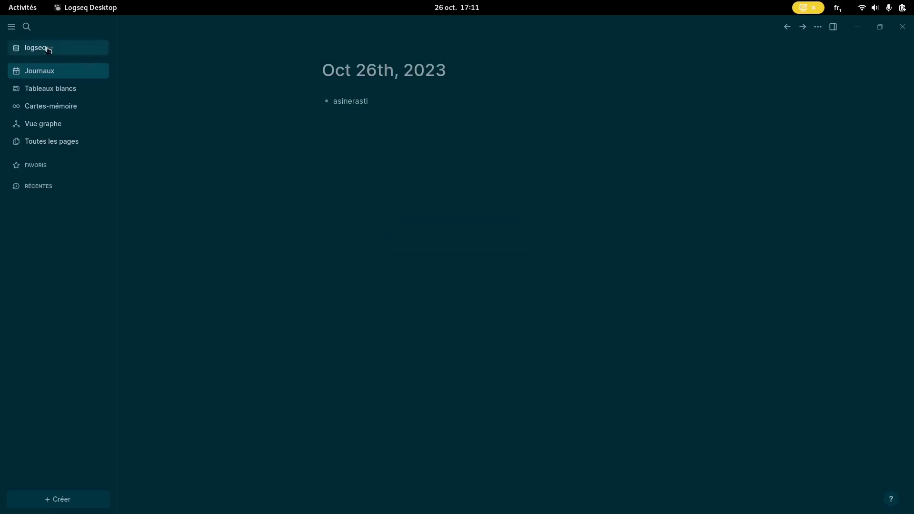
left_click(51, 145)
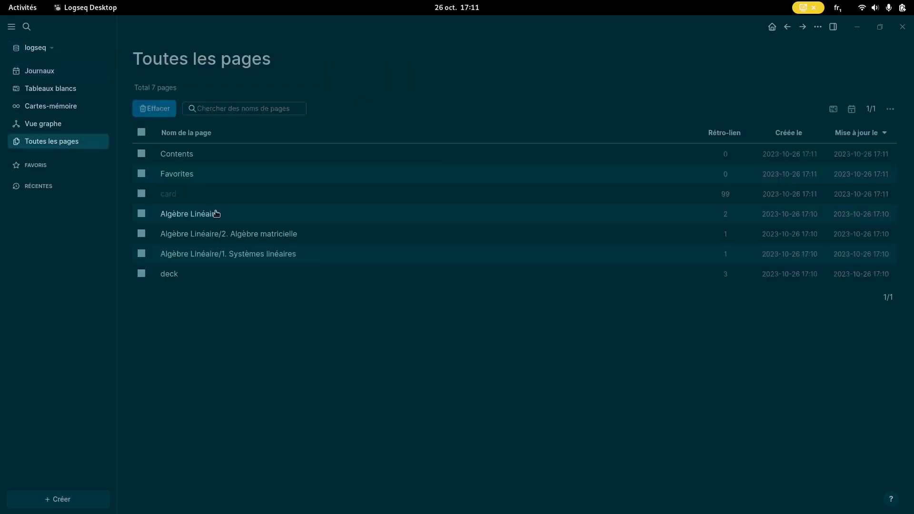
left_click(49, 47)
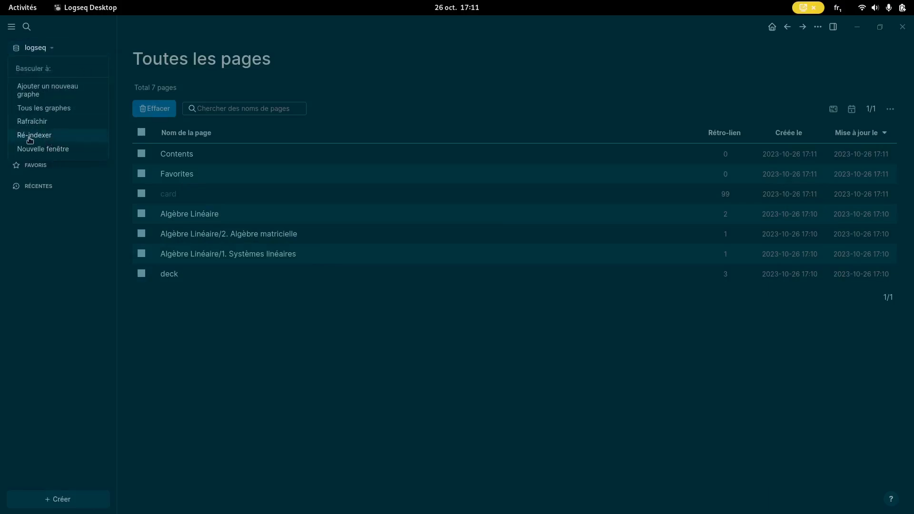
left_click(48, 50)
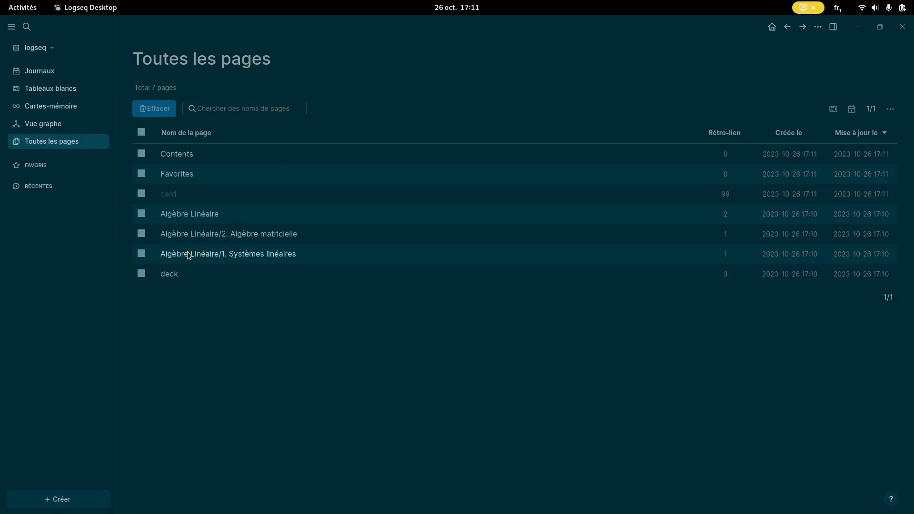
Step: Open the Algèbre Linéaire/1. Systèmes linéaires page from the page list and enlarge the interface by two zoom levels
mouse_move(188, 253)
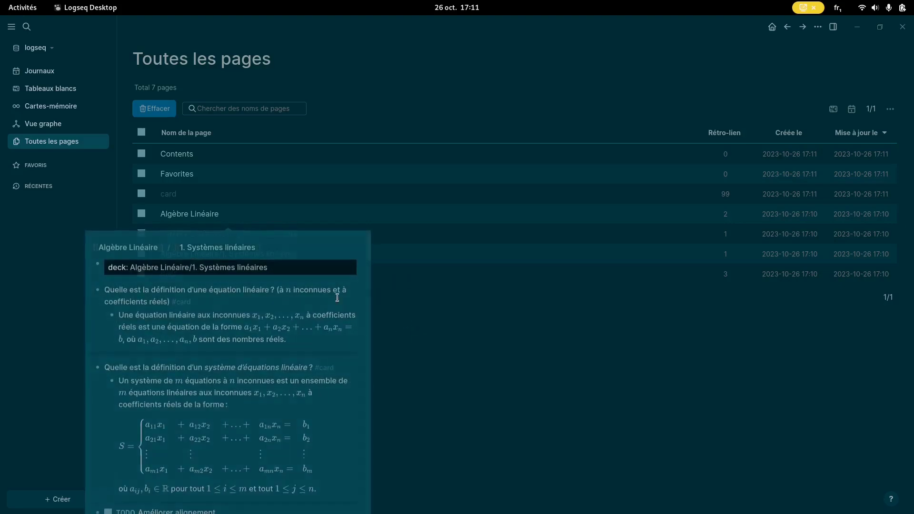
left_click(248, 256)
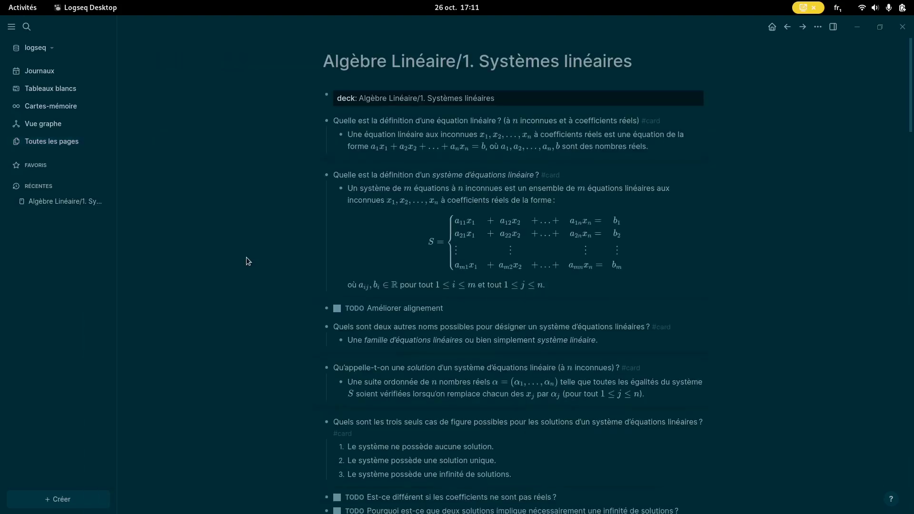
key("ctrl+plus")
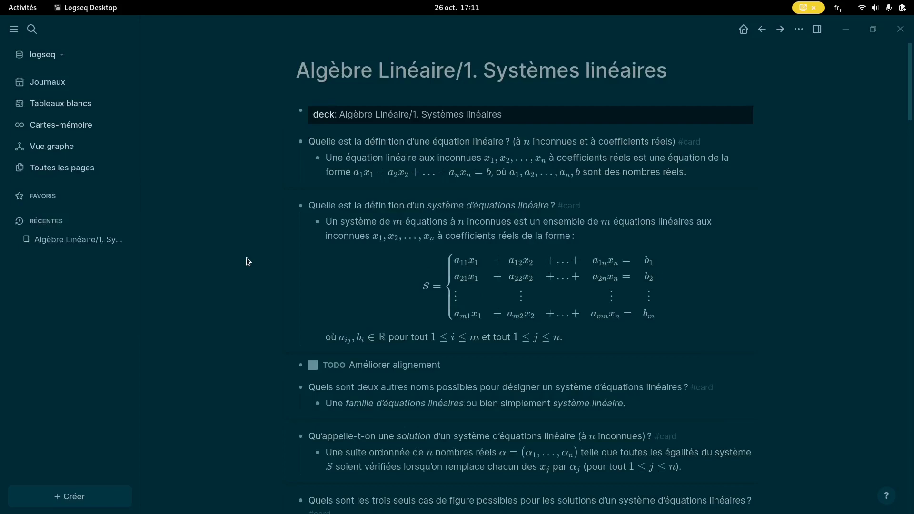
key("ctrl+plus")
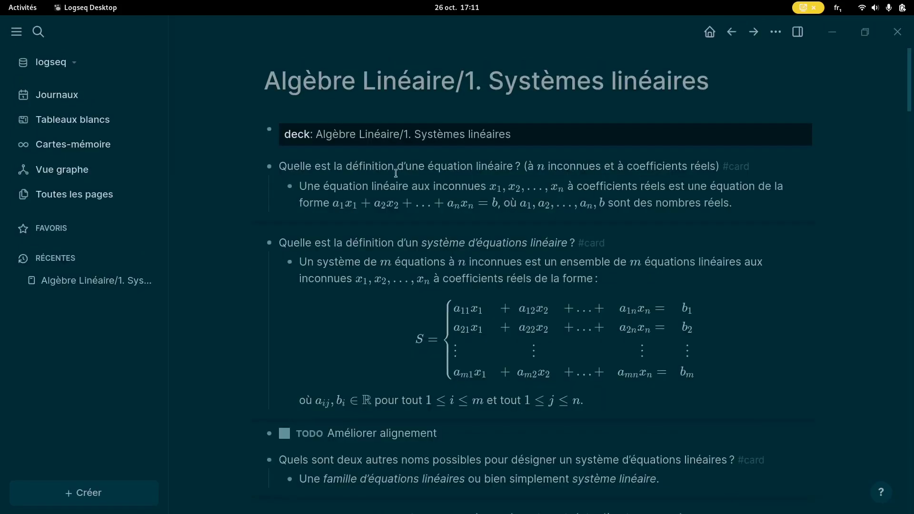
Step: Inspect the source of the first flashcard, the definition of an équation linéaire, including its #card tag and the nested answer block
left_click(376, 168)
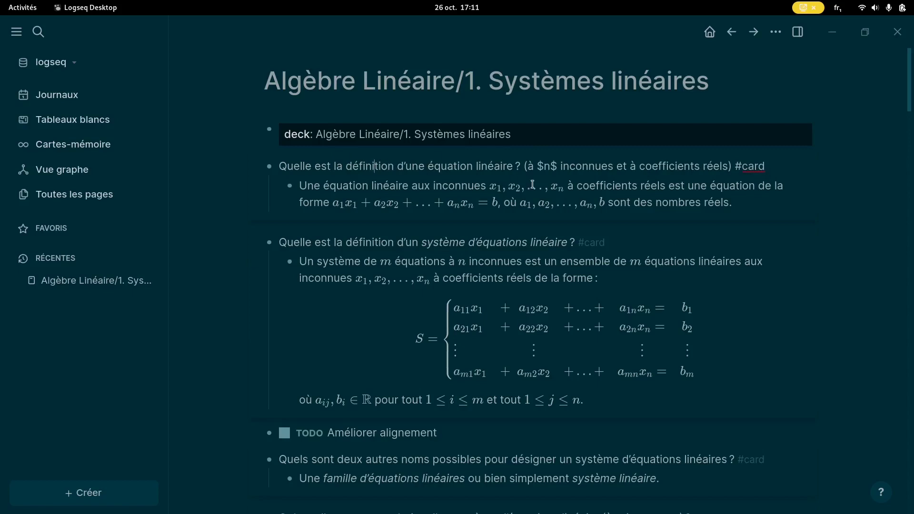
left_click_drag(735, 166, 765, 166)
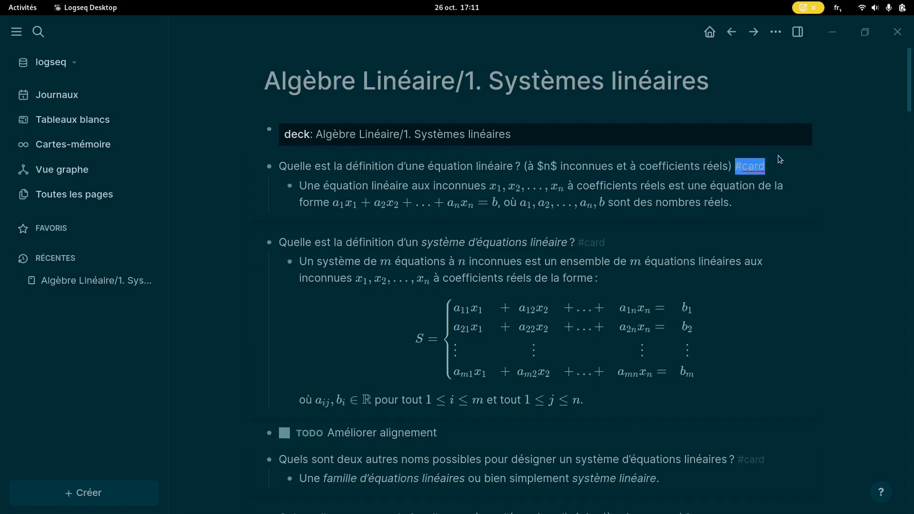
left_click(621, 181)
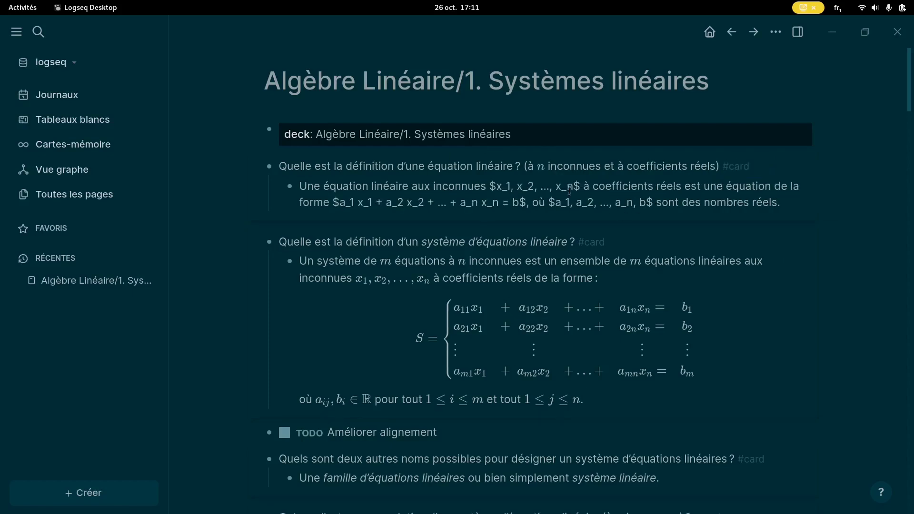
triple_click(328, 189)
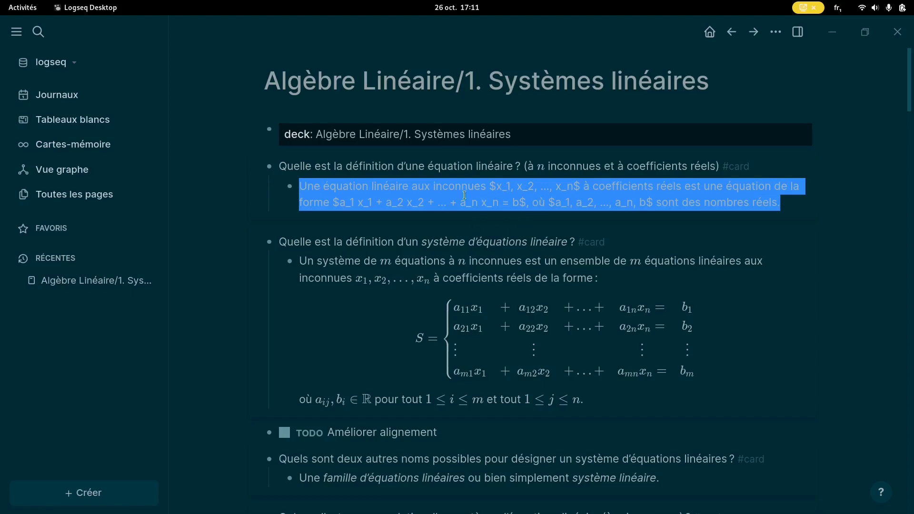
left_click(213, 203)
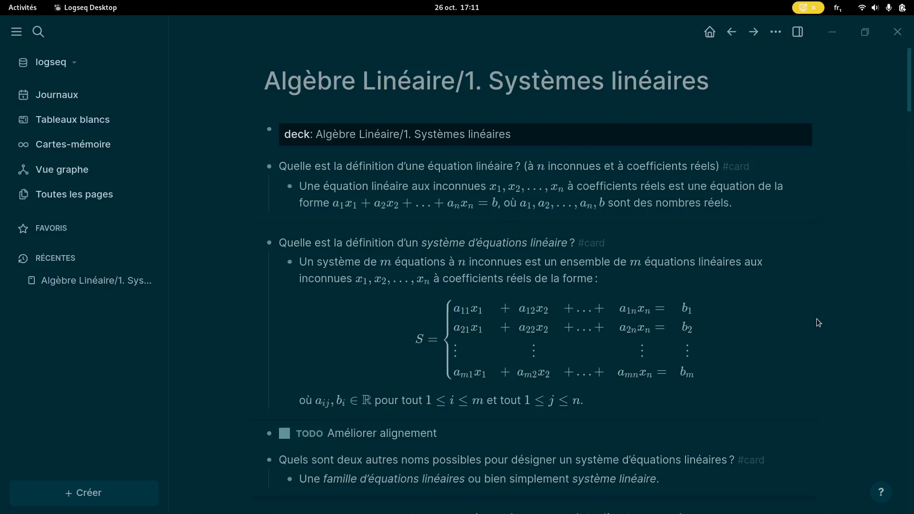
Step: Look through the page's flashcards and examine the LaTeX source of the answer defining a système d'équations linéaires
scroll(816, 319, "down", 6)
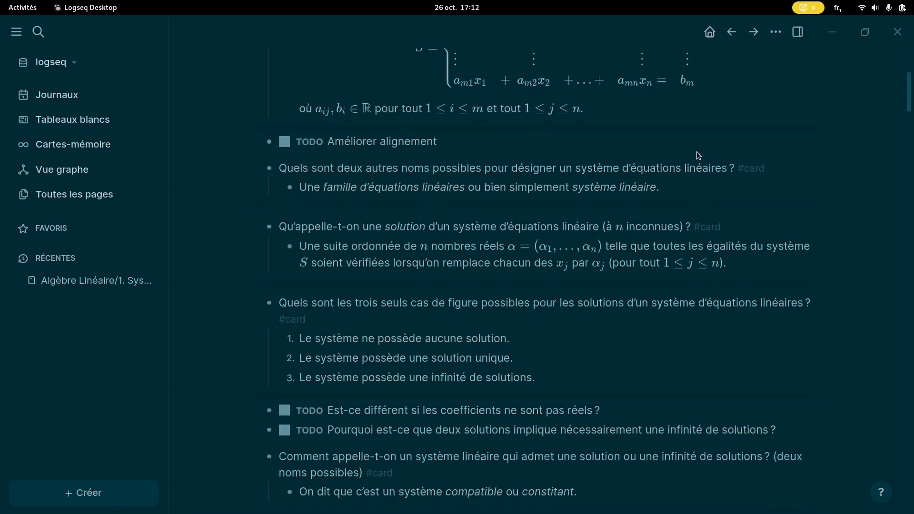
scroll(670, 317, "down", 5)
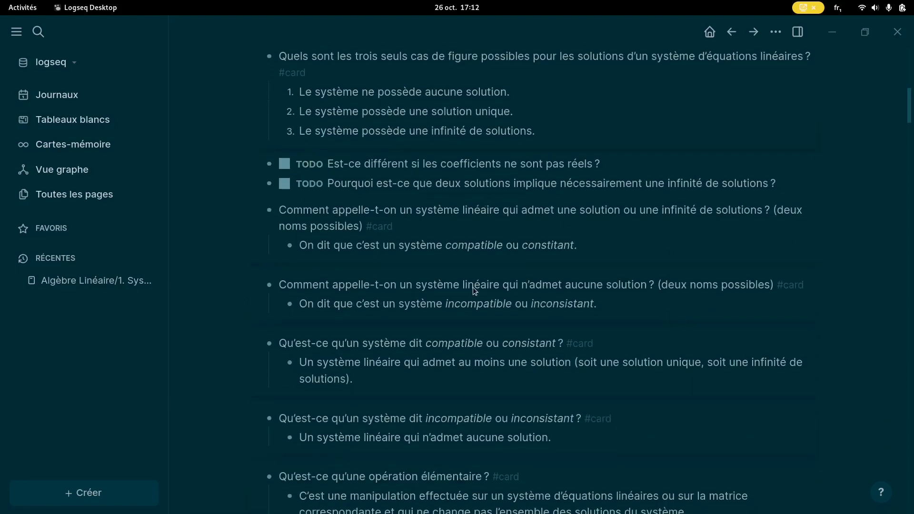
scroll(469, 333, "down", 1)
scroll(469, 332, "down", 5)
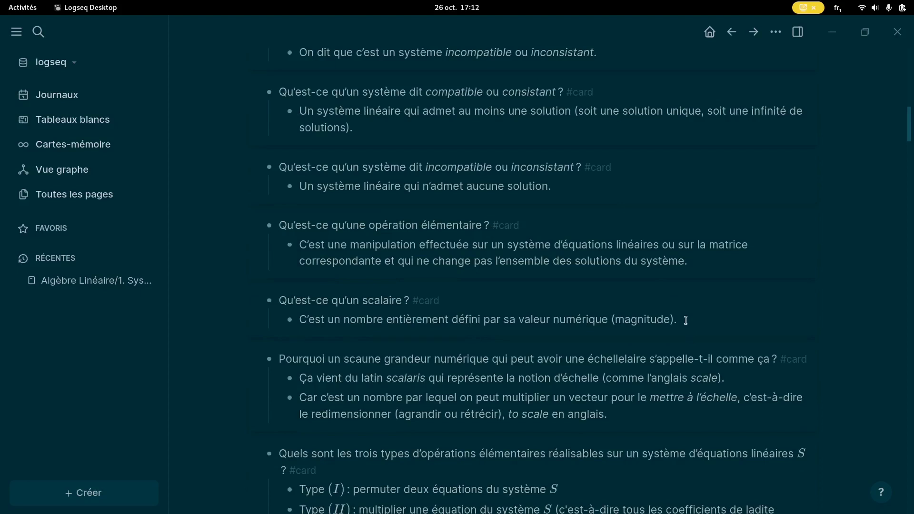
scroll(708, 381, "up", 15)
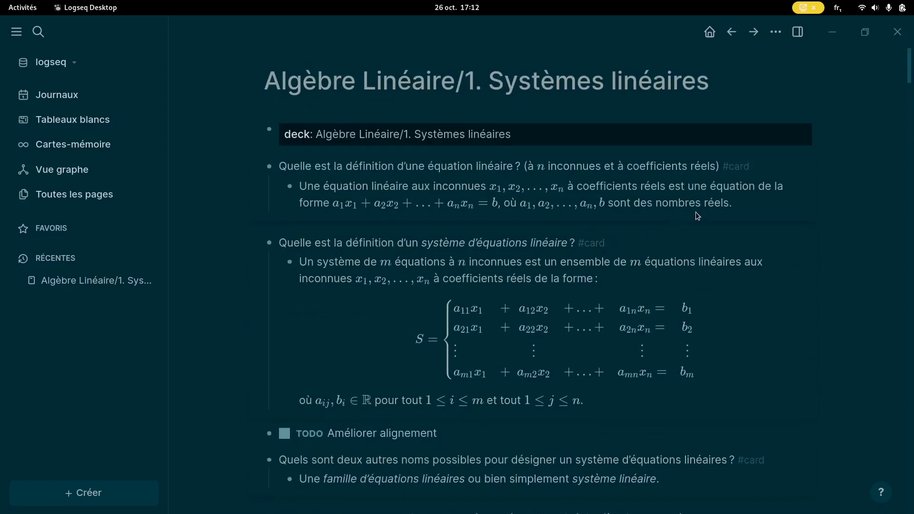
left_click(520, 243)
left_click(537, 265)
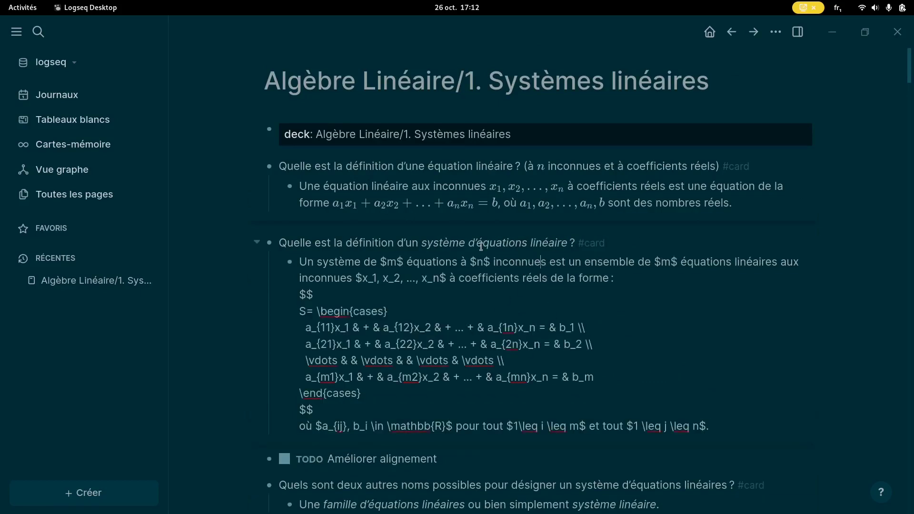
left_click(229, 255)
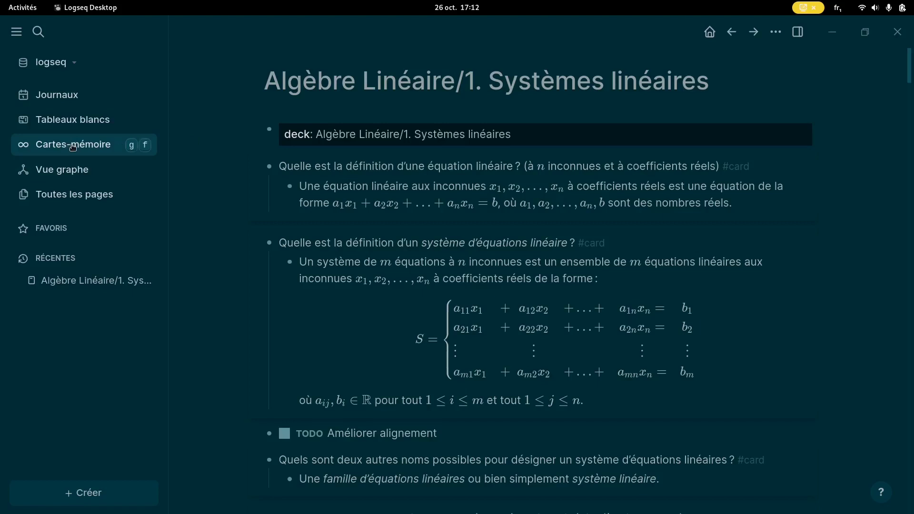
Step: Start a Cartes-mémoire review, reveal the answer of the first flashcard and close the review without rating it
left_click(73, 145)
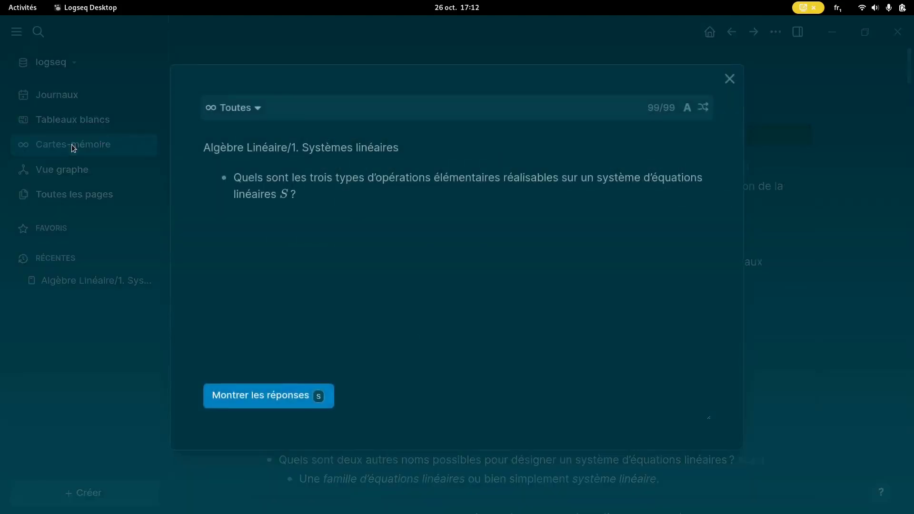
left_click(318, 397)
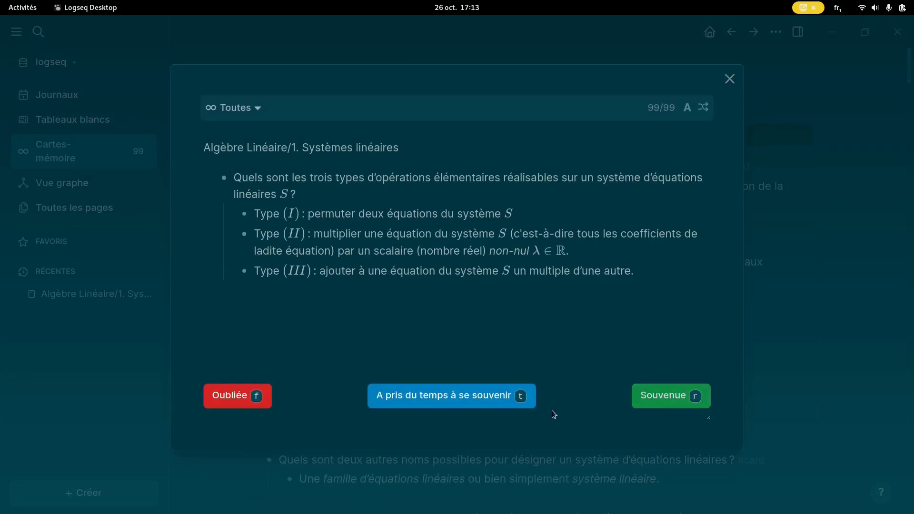
left_click(730, 78)
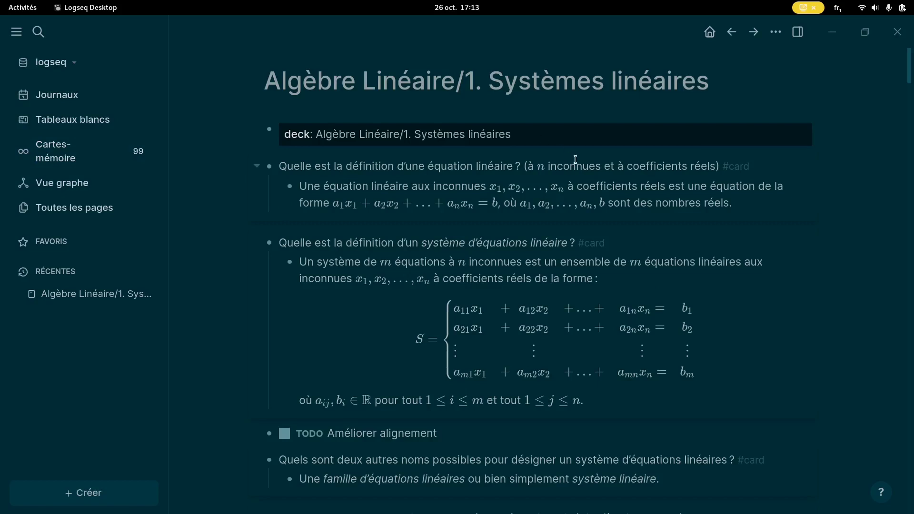
Step: Search the extensions marketplace for "anki" and install the Logseq Anki Sync plugin
left_click(776, 34)
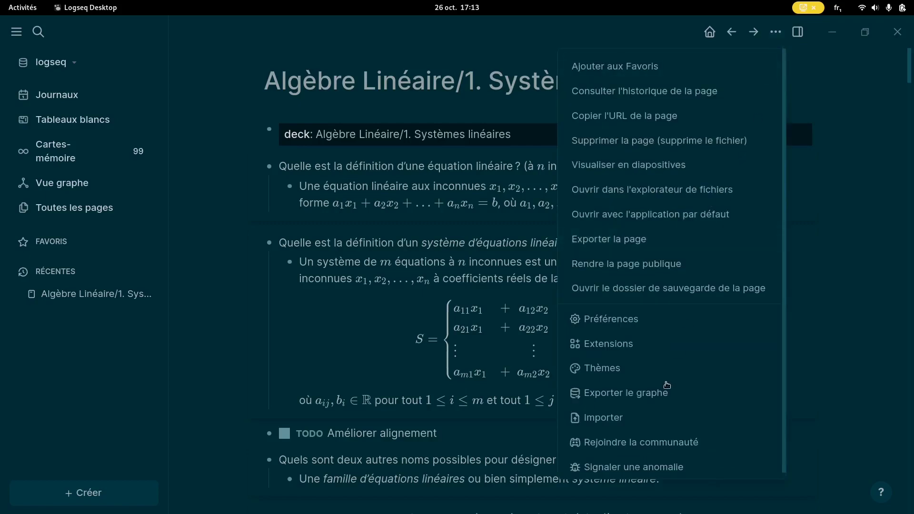
left_click(619, 350)
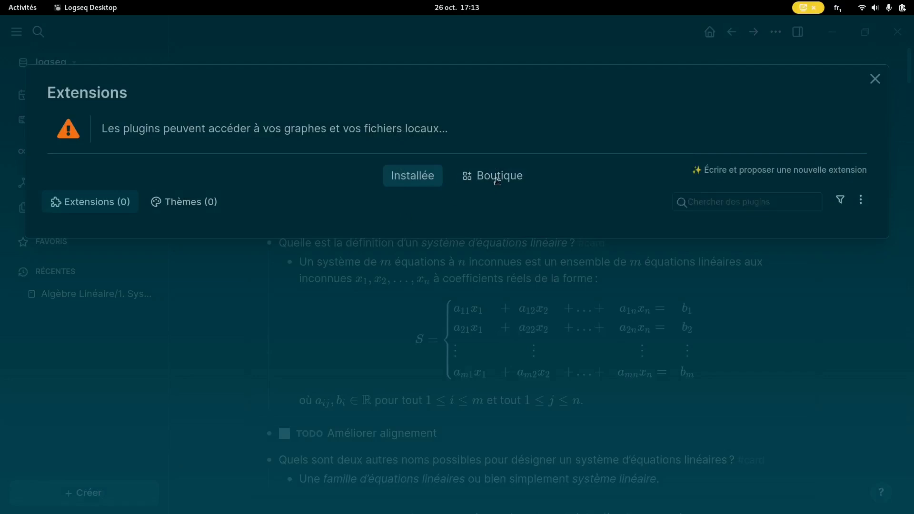
left_click(495, 178)
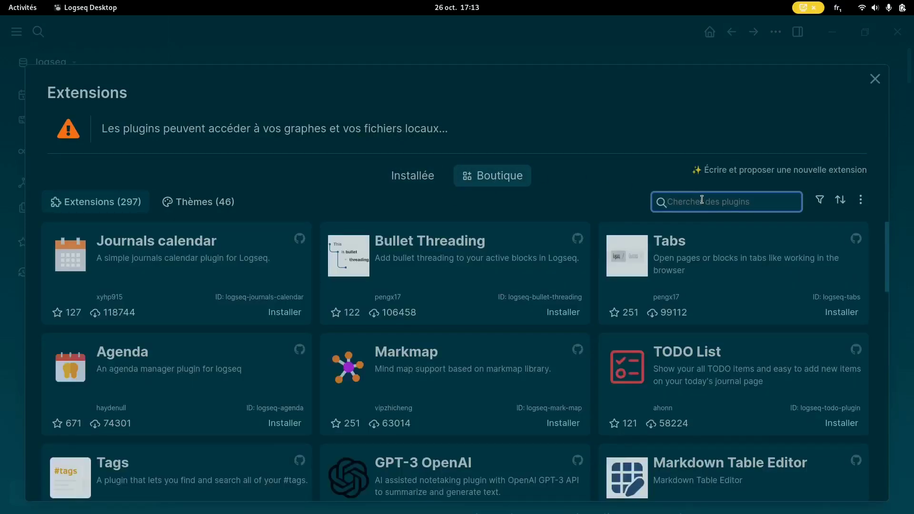
type("anki")
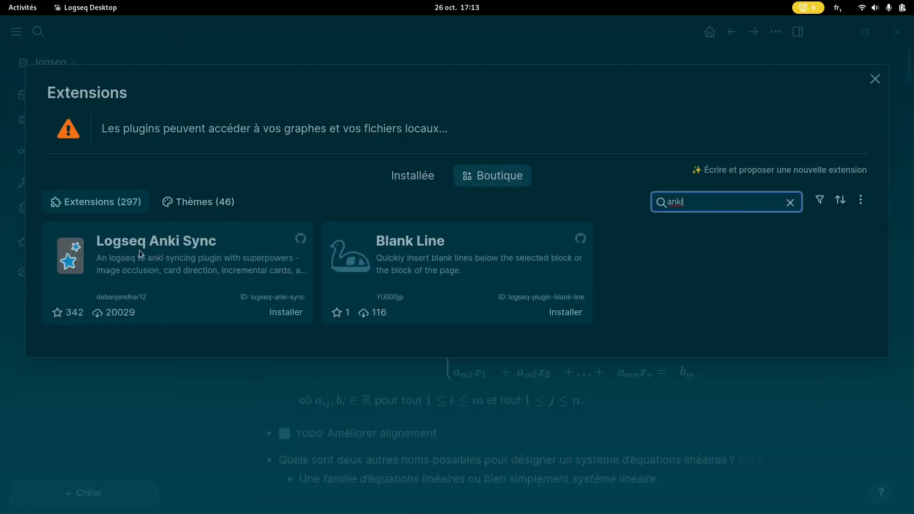
left_click(293, 308)
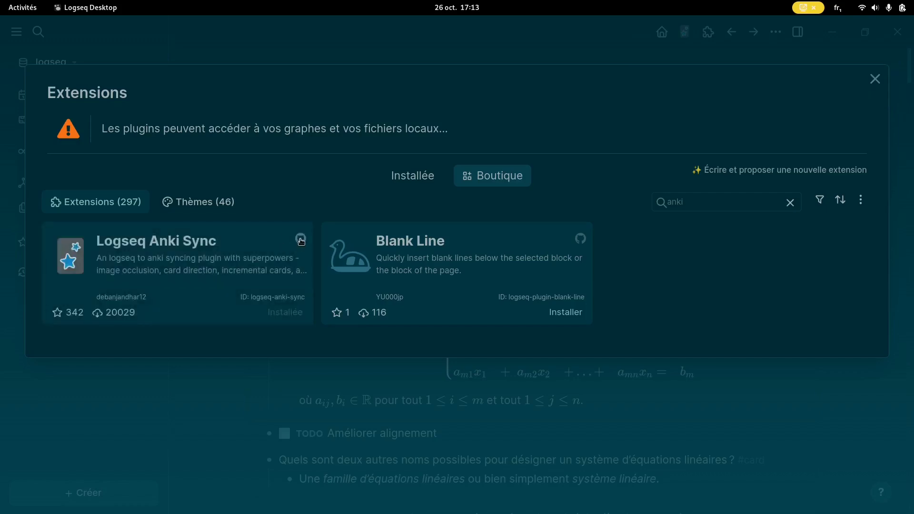
Step: Open the GitHub repository of Logseq Anki Sync in Firefox and skim its README and file list
left_click(301, 239)
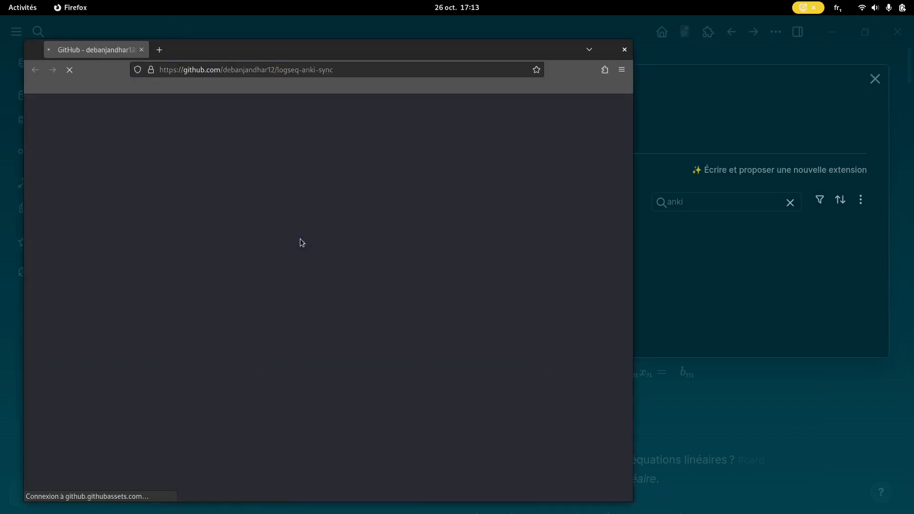
scroll(300, 238, "down", 10)
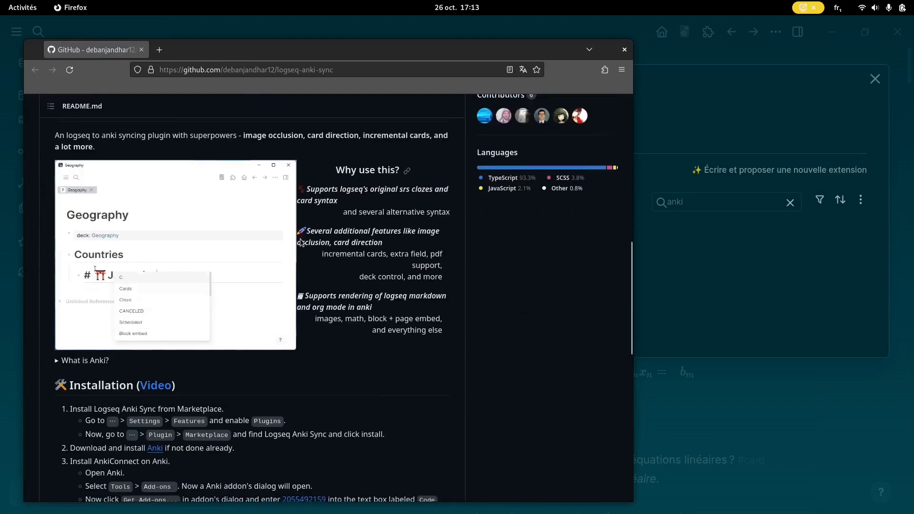
scroll(303, 244, "up", 2)
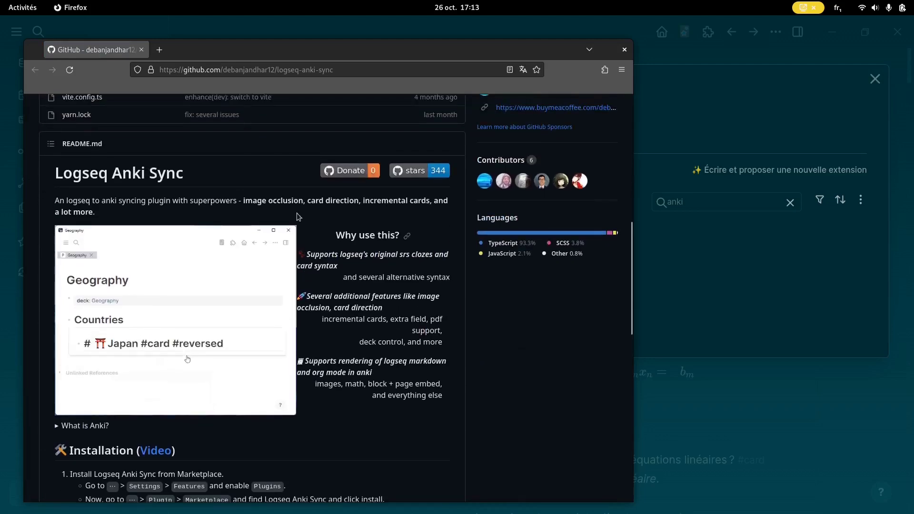
scroll(362, 285, "up", 8)
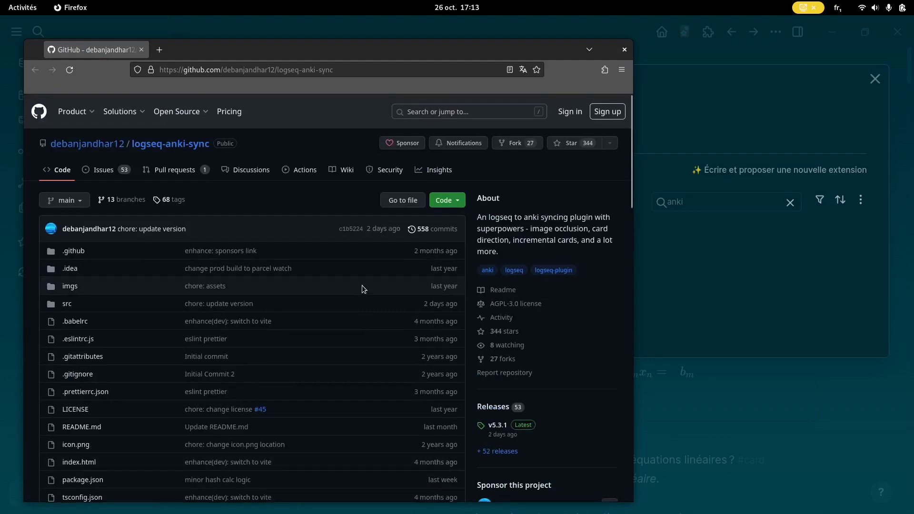
Step: Open the repository's wiki in a separate tab and look at its Common FAQ page and list of topics
middle_click(348, 171)
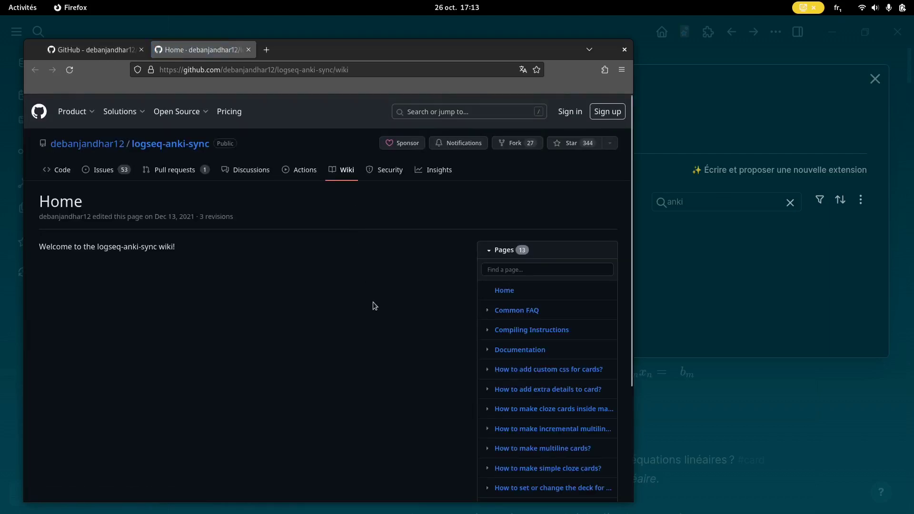
scroll(372, 302, "down", 2)
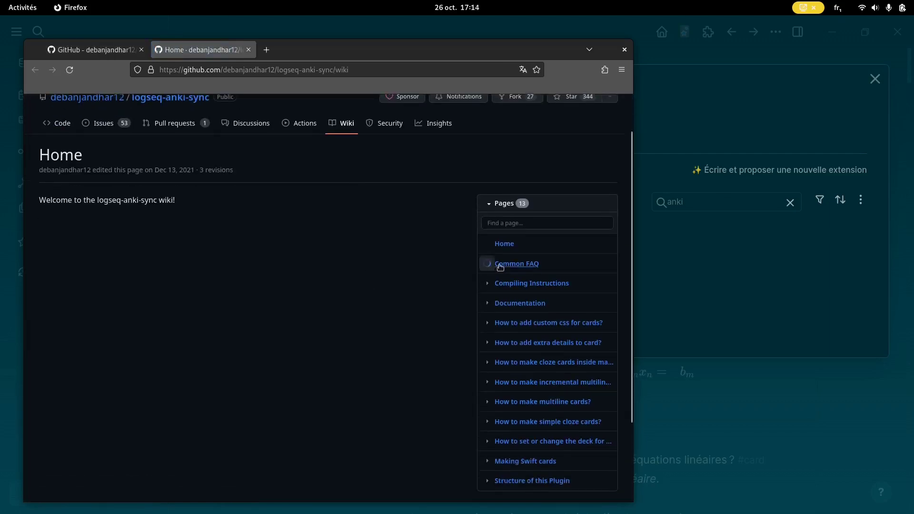
left_click(515, 265)
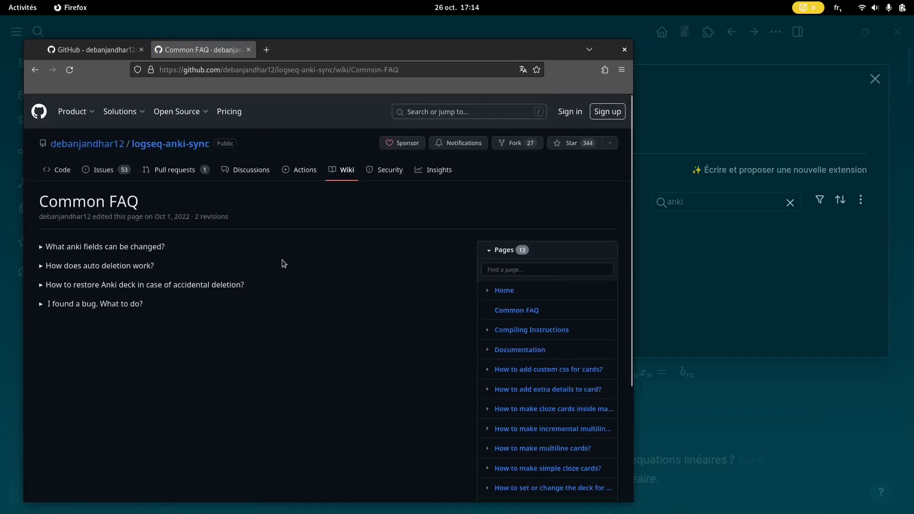
scroll(500, 334, "down", 2)
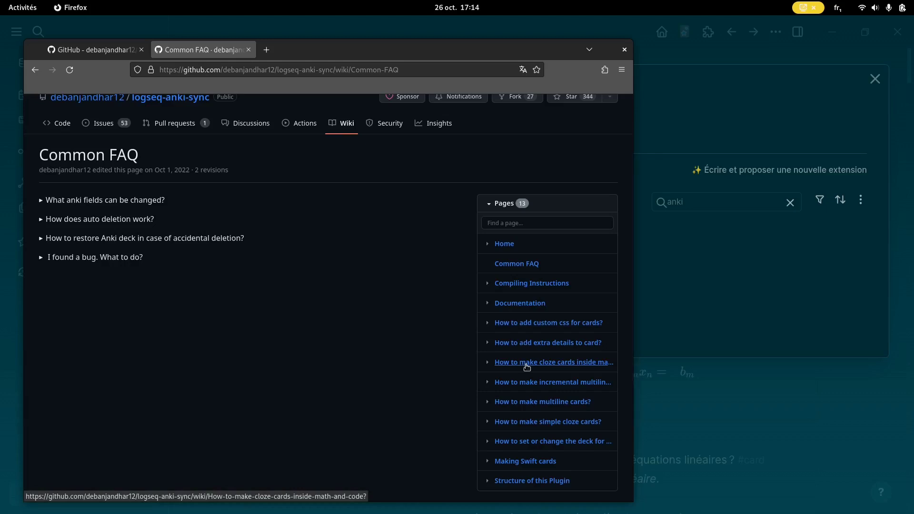
Step: Read the wiki pages on making incremental multiline cards and simple cloze cards, including the Cloze Org Blocks example
left_click(543, 384)
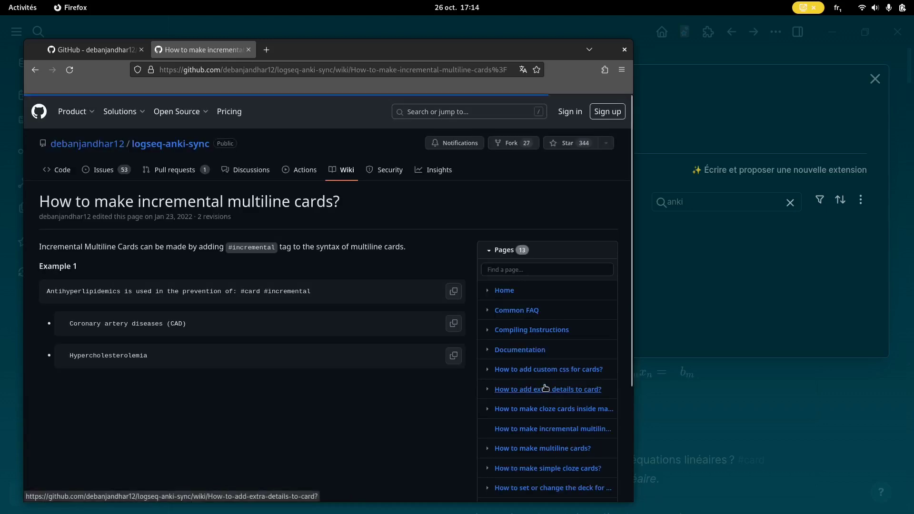
scroll(174, 370, "down", 3)
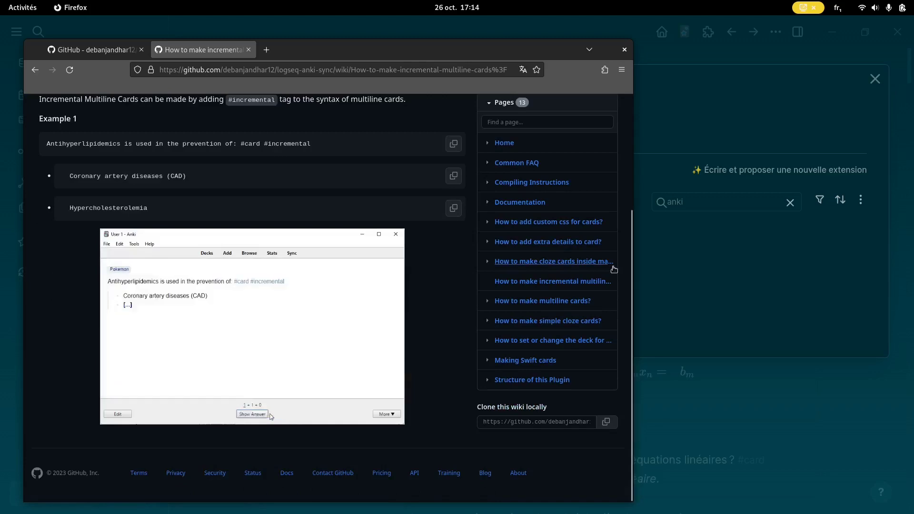
left_click(574, 322)
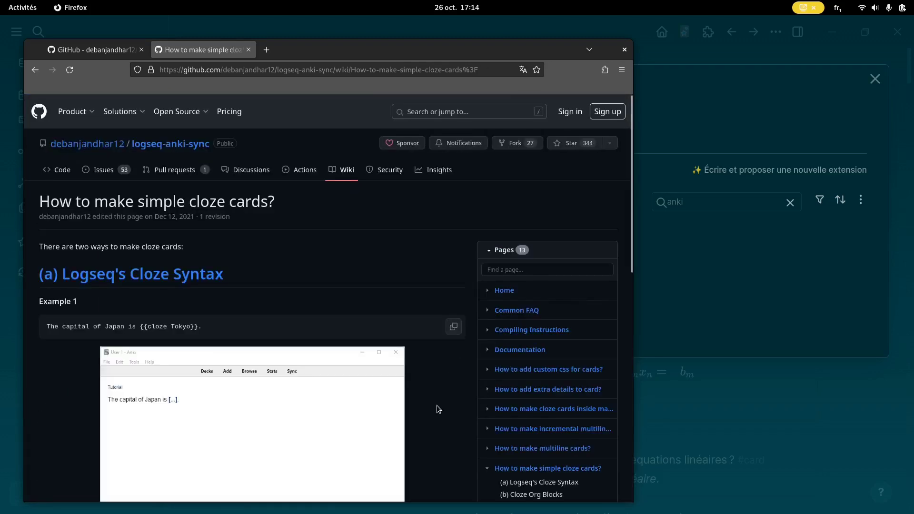
scroll(439, 411, "down", 7)
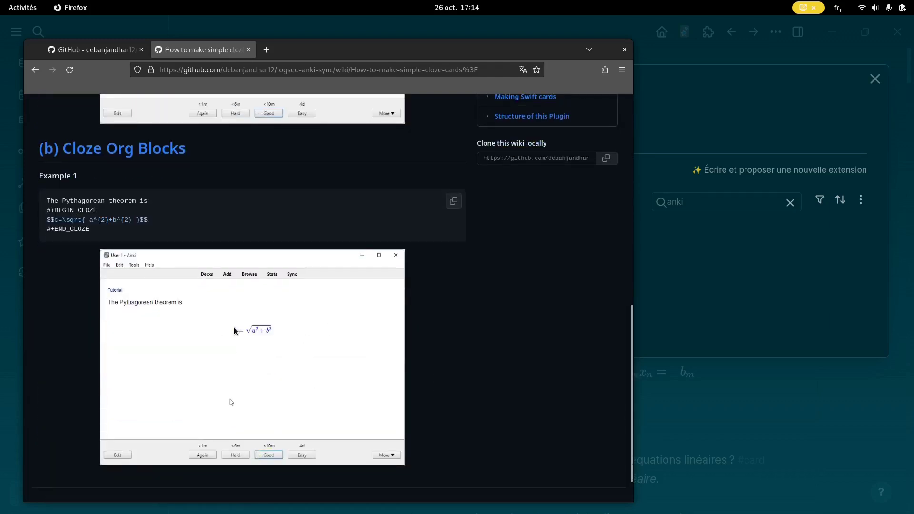
Step: Return to the installation steps in the repository's README, open the linked Anki website in a new tab and show its download options
scroll(235, 331, "up", 15)
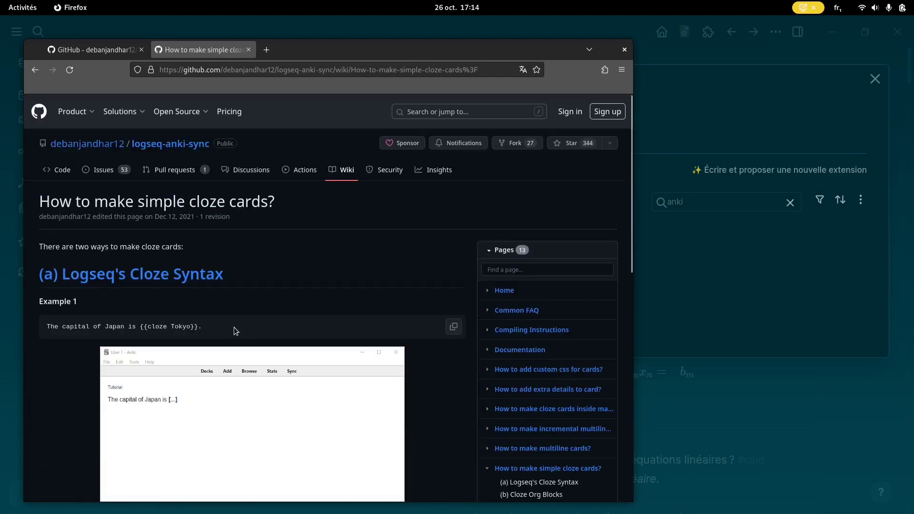
key("ctrl+Page_Up")
scroll(233, 328, "down", 20)
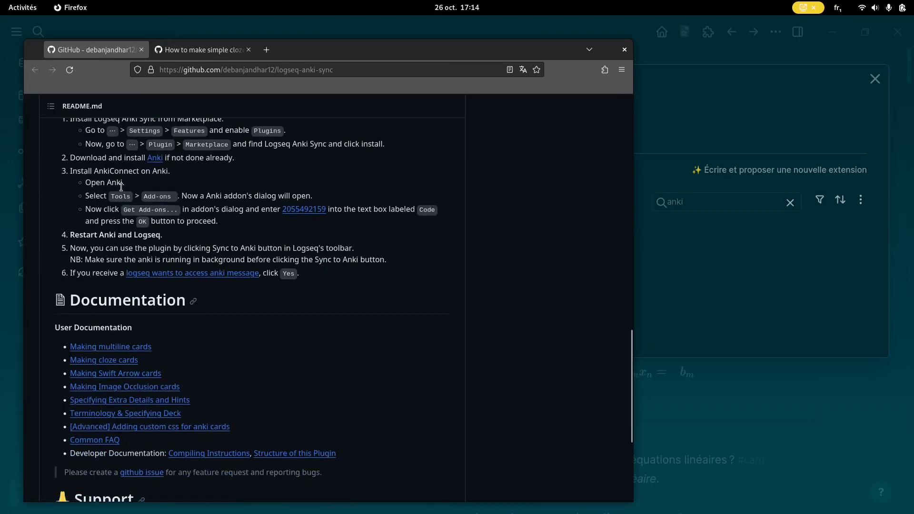
left_click_drag(80, 157, 137, 164)
left_click(127, 158)
middle_click(157, 161)
left_click(202, 49)
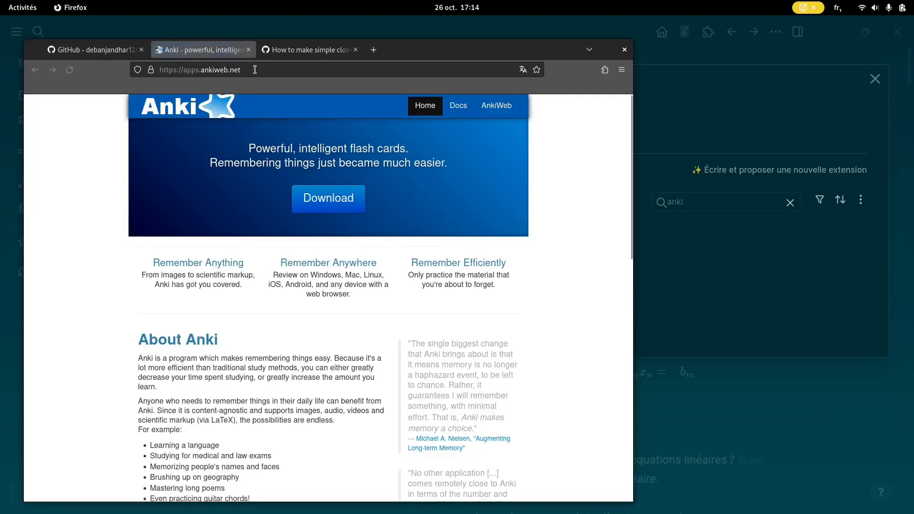
left_click(324, 199)
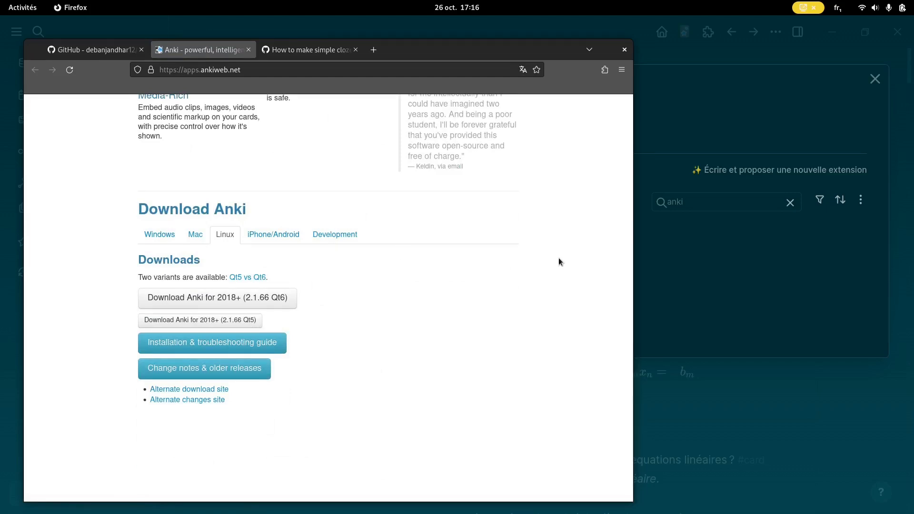
Step: Launch the Anki desktop application
key("super")
type("ank")
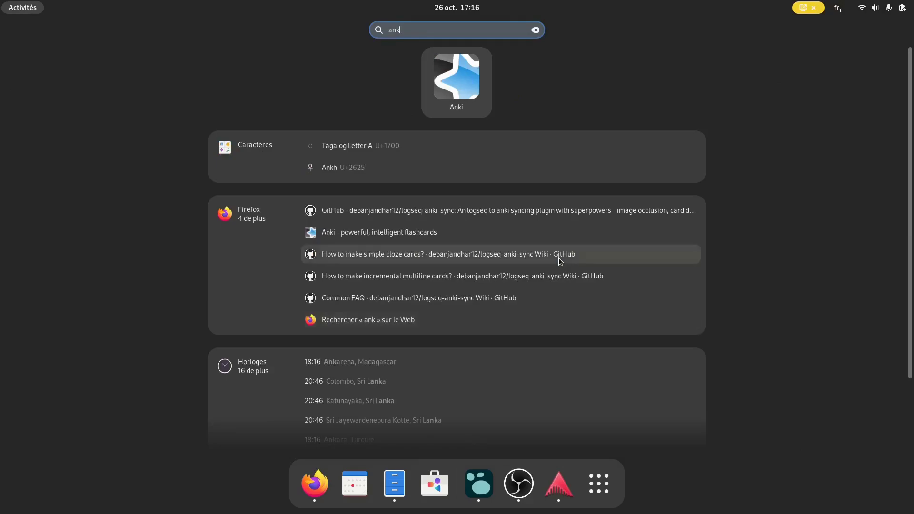
key("Return")
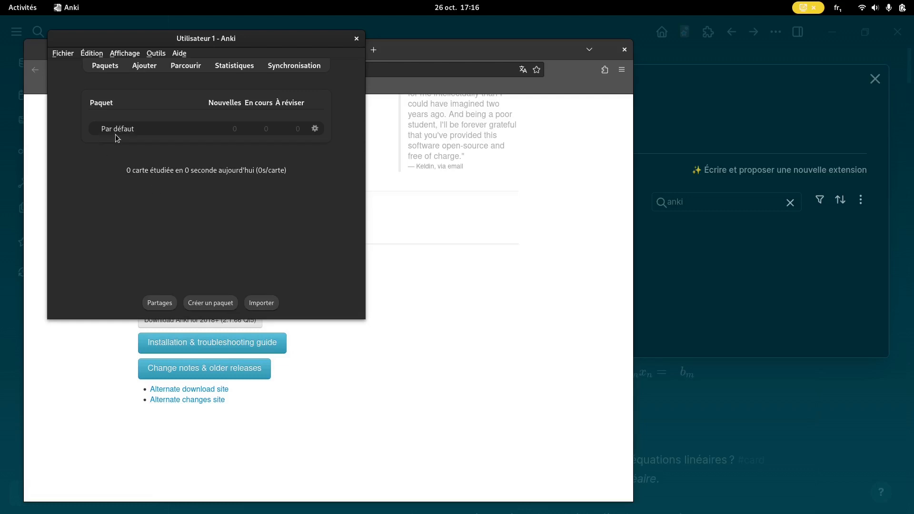
Step: Look at the Recto and Verso fields in Anki's window for adding cards, and close it without adding anything
left_click(145, 67)
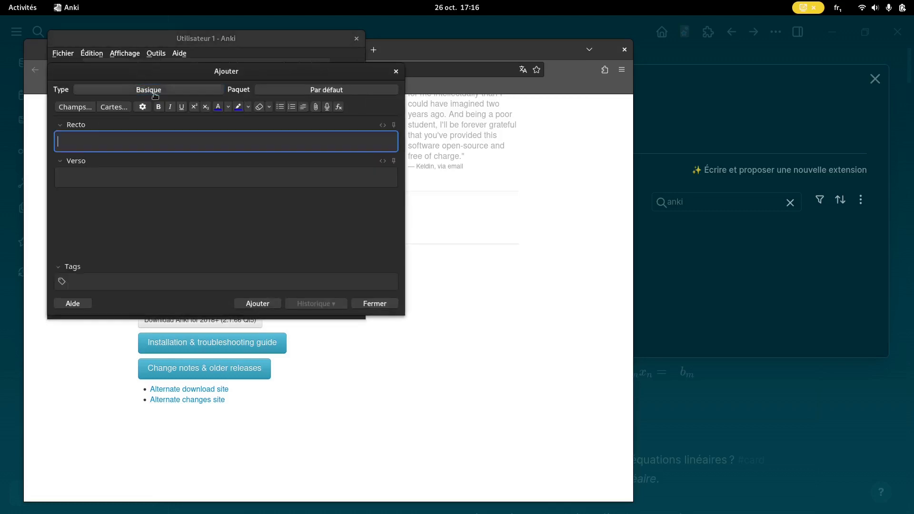
left_click(135, 177)
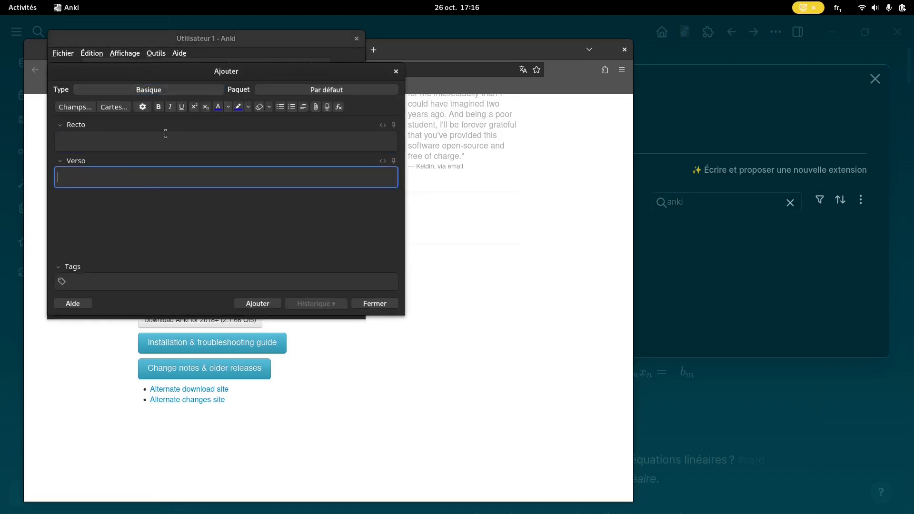
left_click(396, 72)
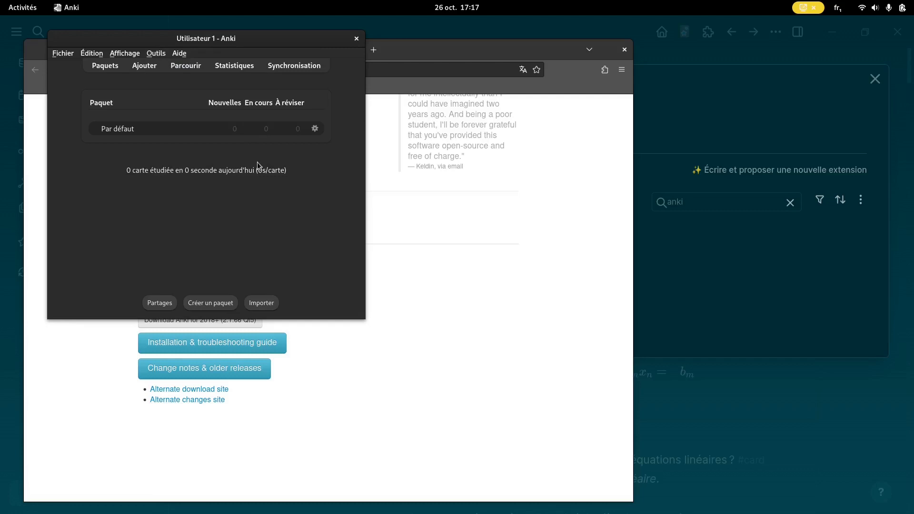
left_click(156, 53)
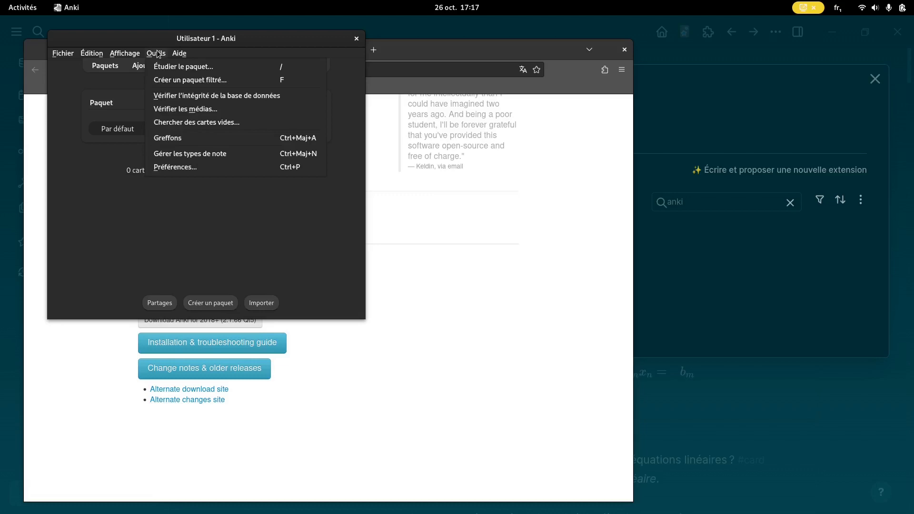
left_click(174, 141)
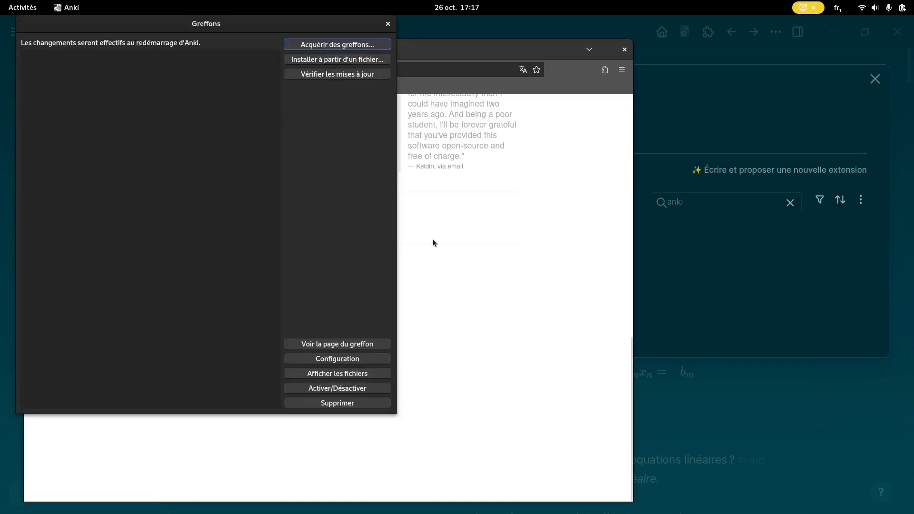
left_click(495, 241)
left_click(93, 50)
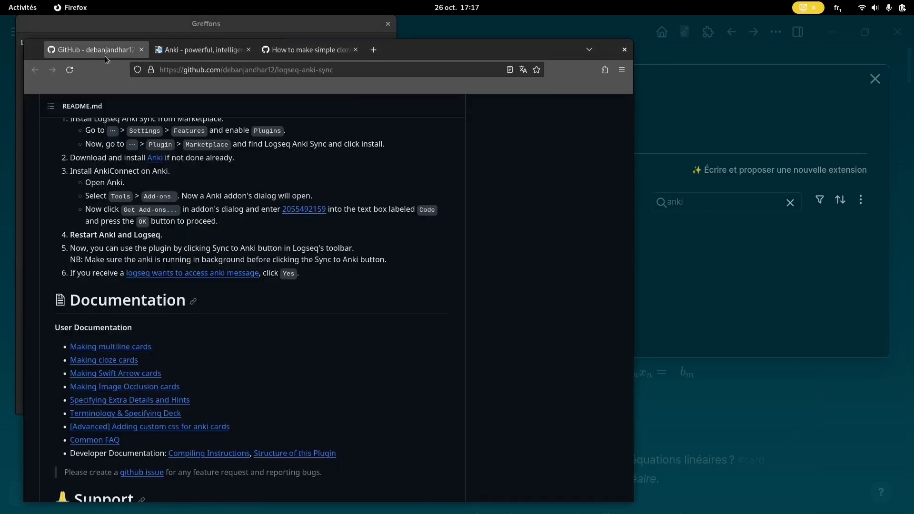
scroll(187, 200, "up", 3)
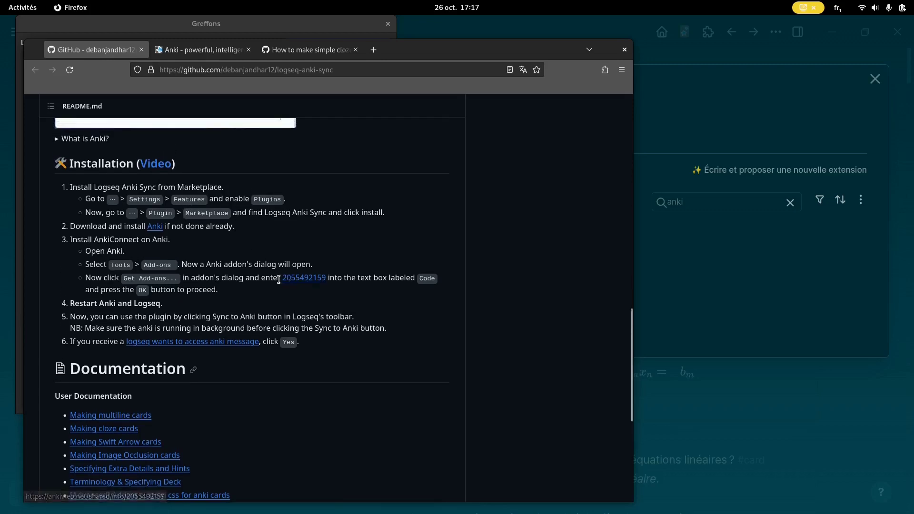
left_click_drag(282, 279, 327, 283)
key("ctrl+c")
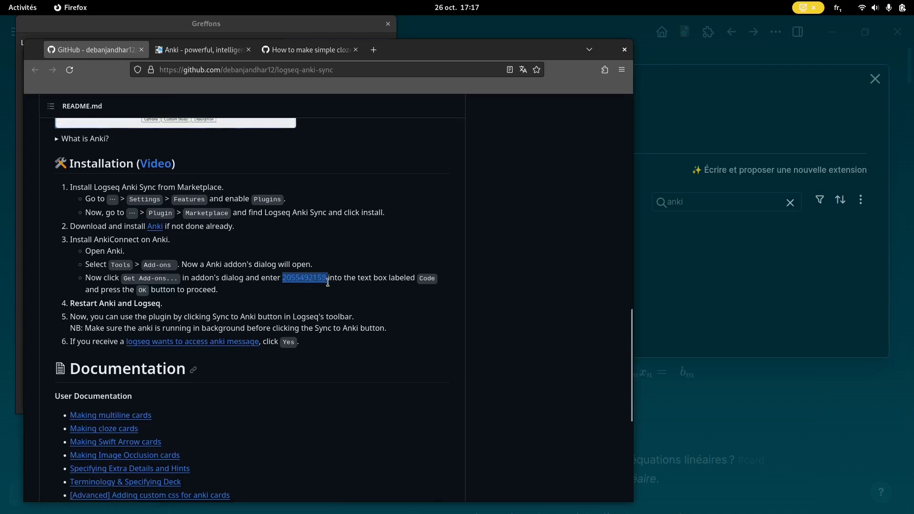
Step: Open the linked AnkiConnect page on AnkiWeb in a new tab and look over its title, description and reviews
middle_click(316, 279)
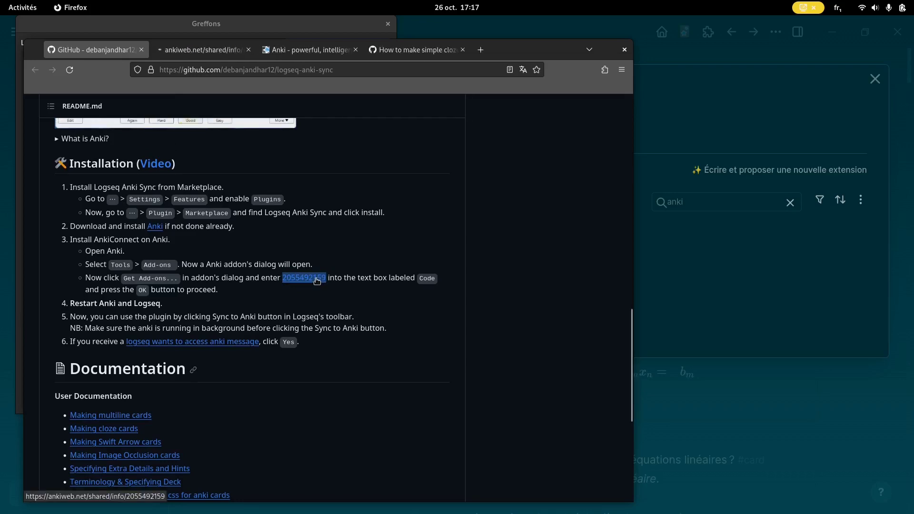
key("ctrl+Tab")
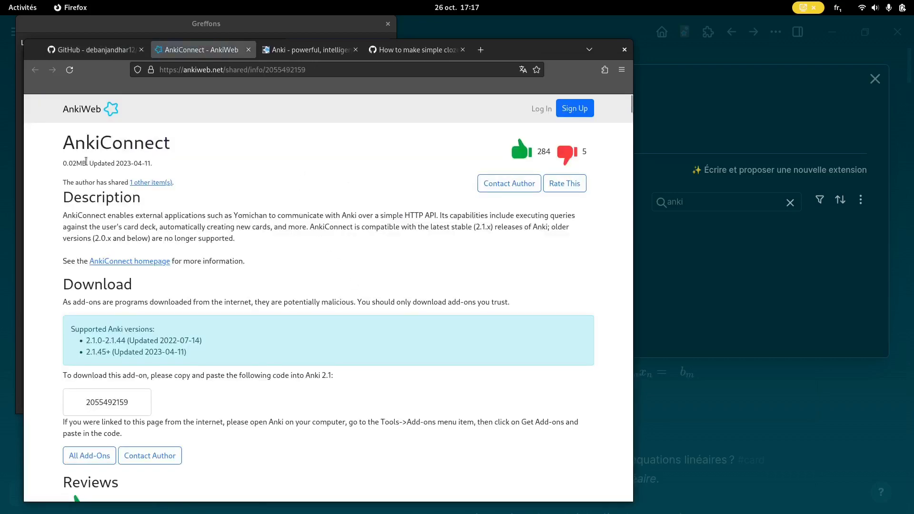
left_click_drag(66, 144, 155, 159)
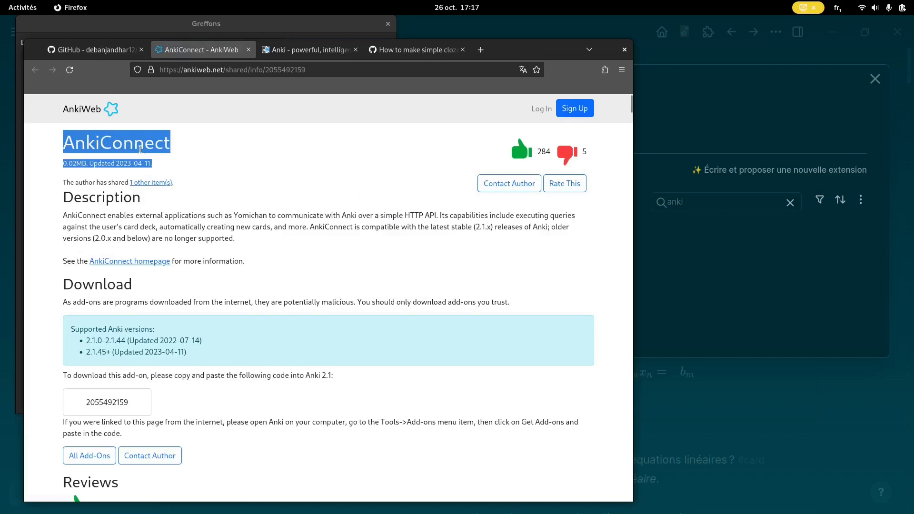
left_click(222, 191)
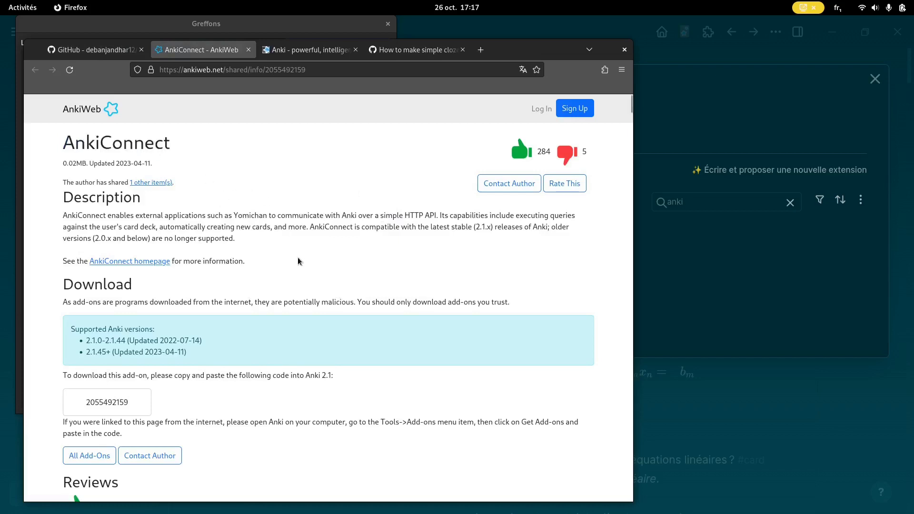
scroll(275, 323, "down", 4)
scroll(274, 321, "up", 4)
key("alt+Tab")
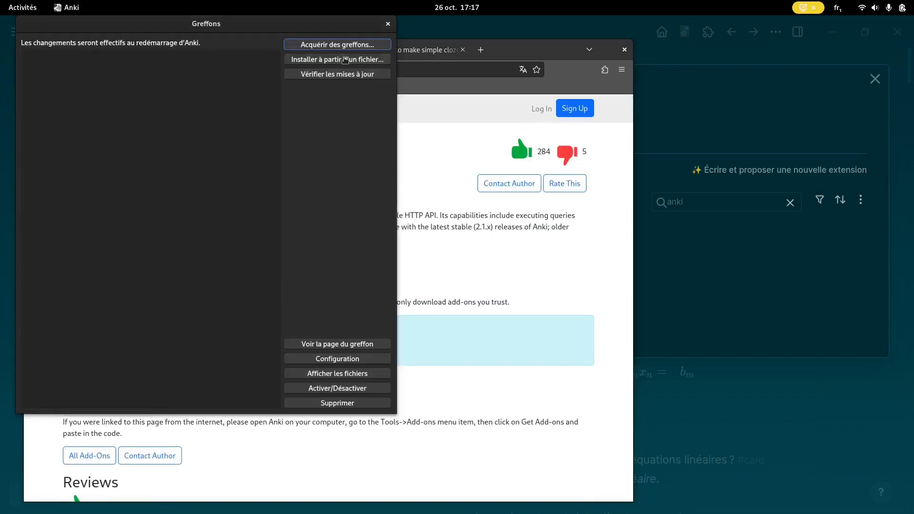
left_click(309, 44)
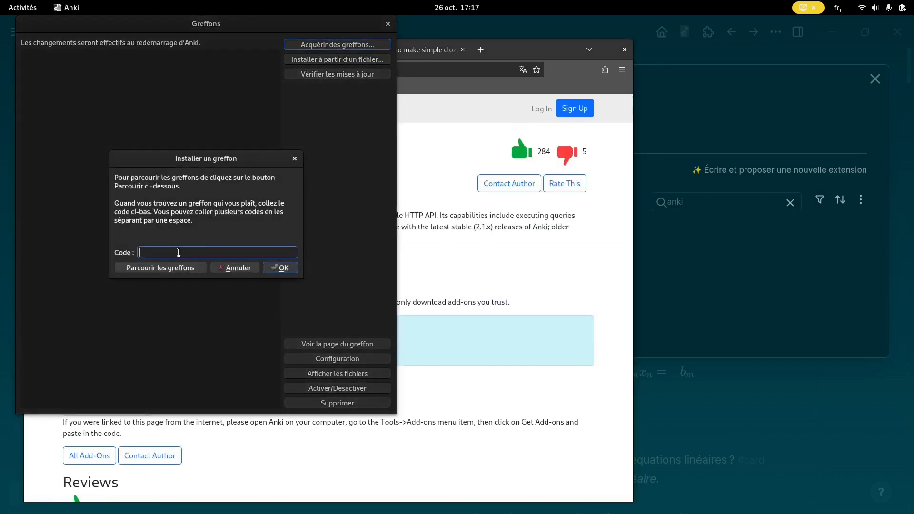
key("ctrl+v")
left_click(273, 268)
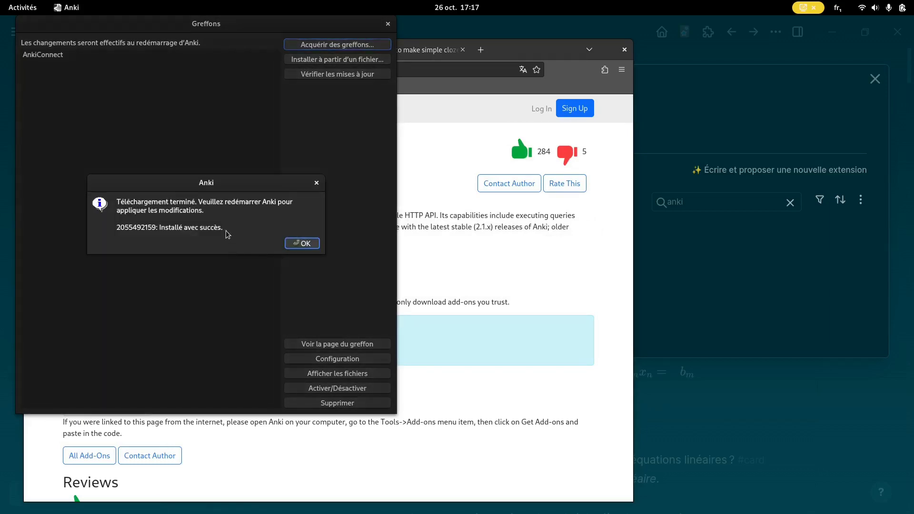
left_click(303, 243)
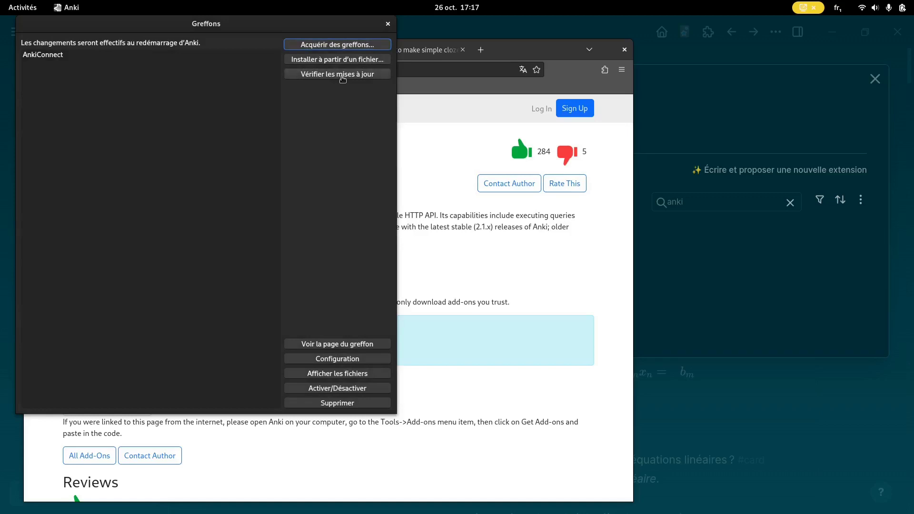
left_click(388, 24)
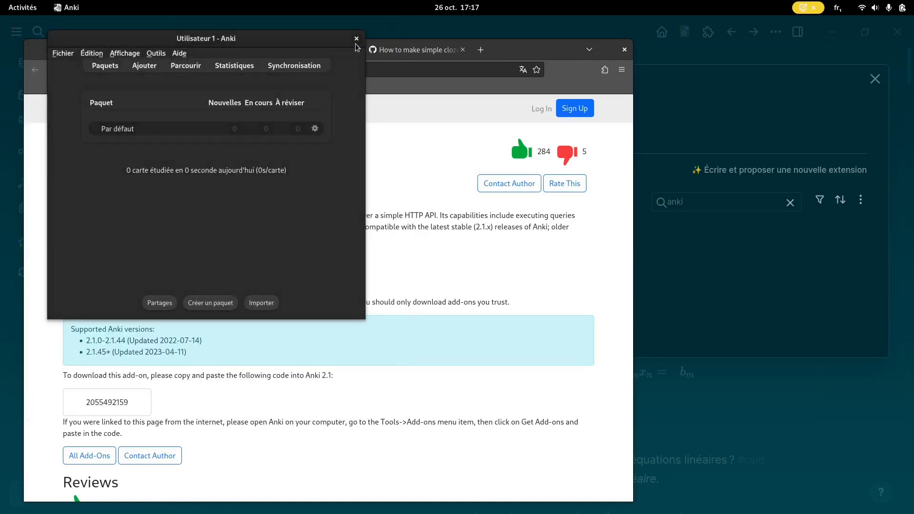
Step: Restart Anki to apply the newly installed add-on
left_click(357, 38)
key("super")
type("ank")
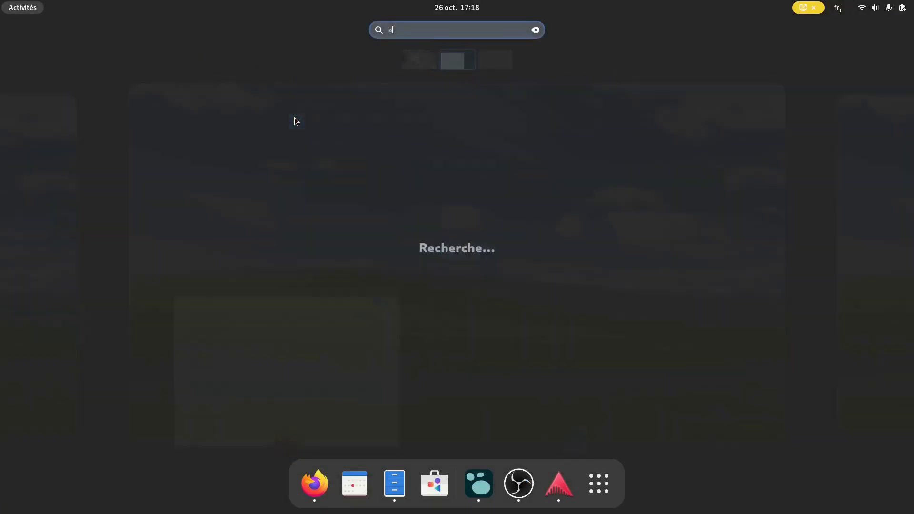
key("Return")
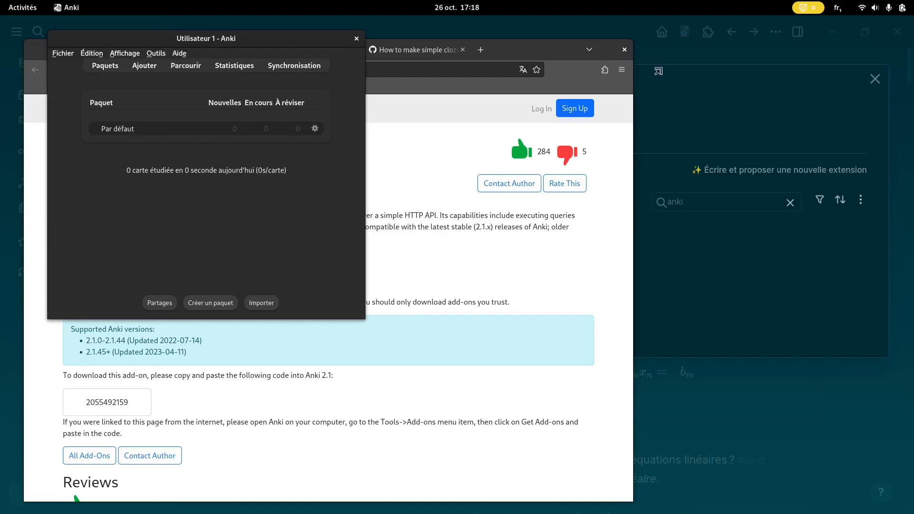
Step: Switch to Logseq, close the extensions window and sync all flashcards to Anki, confirming the creation of the new notes
left_click(696, 92)
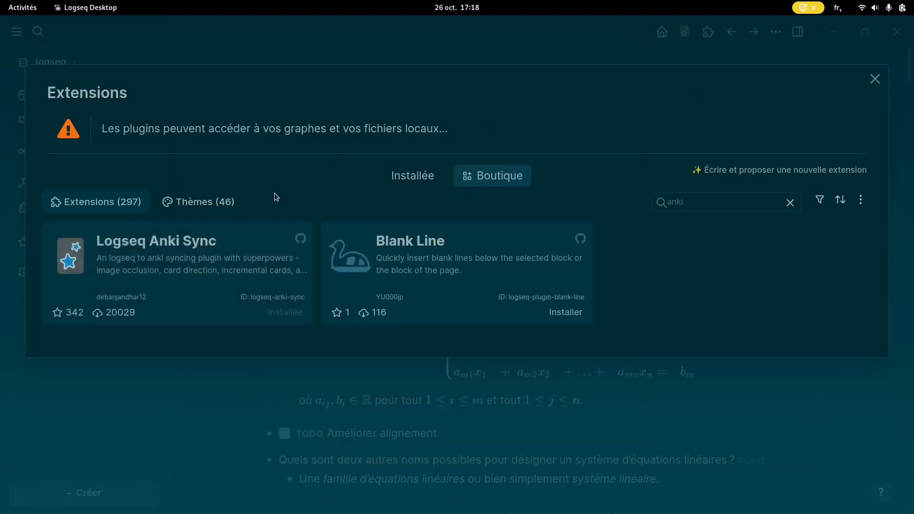
left_click(875, 79)
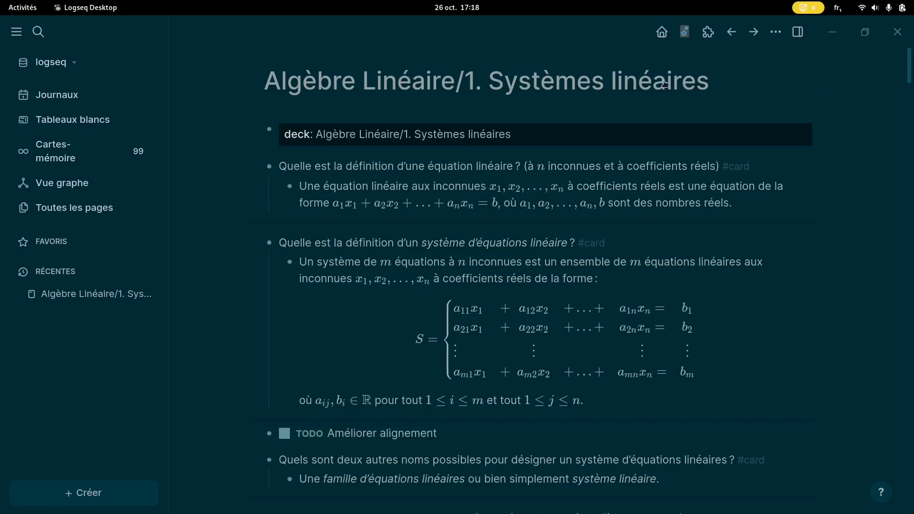
left_click(686, 36)
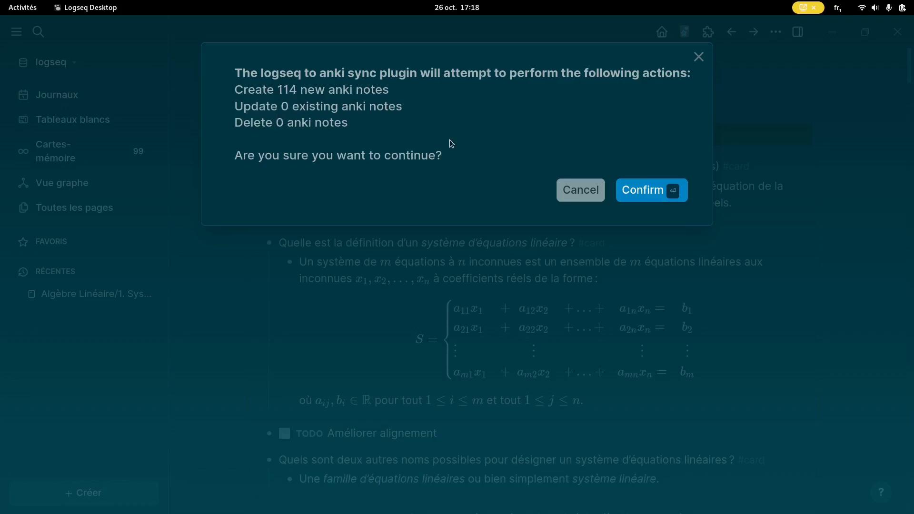
left_click(652, 191)
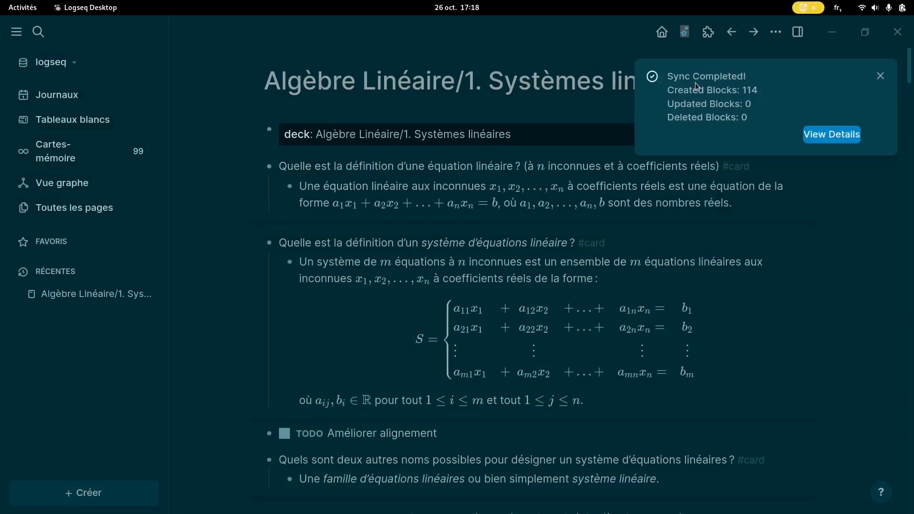
left_click(881, 77)
Step: Expand the Algèbre Linéaire deck in Anki to view its subdecks, and return to Logseq
key("alt+Tab")
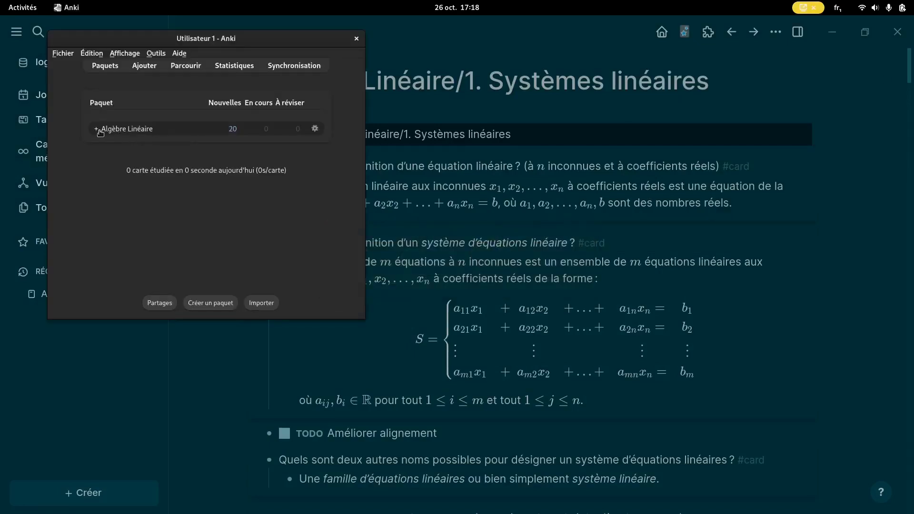
left_click(98, 129)
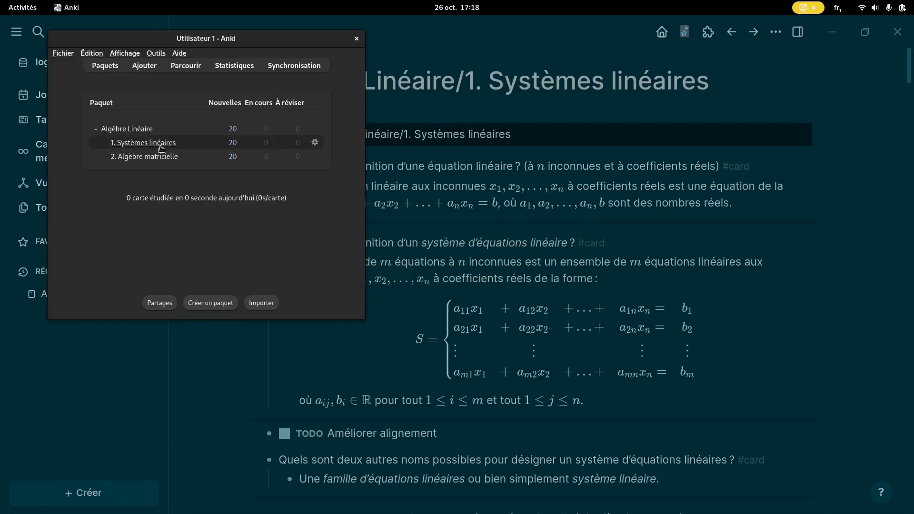
left_click(431, 56)
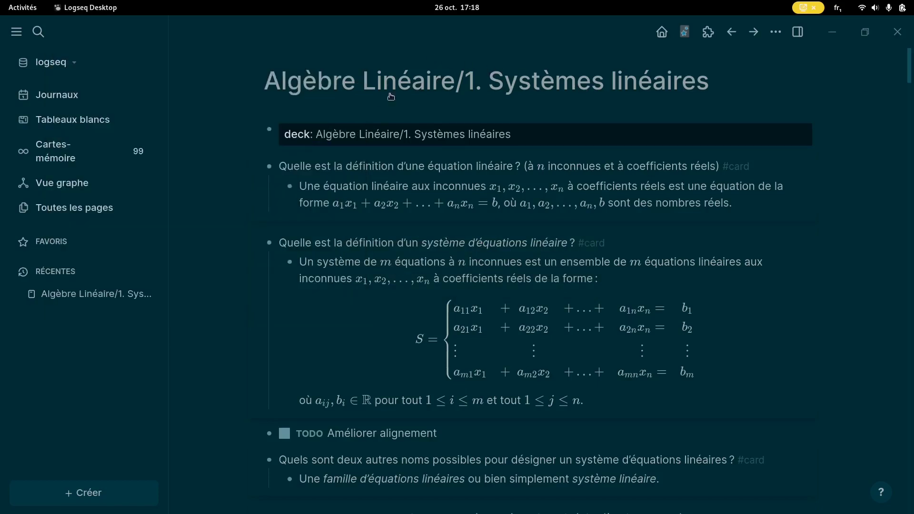
Step: Open the page Algèbre Linéaire/2. Algèbre matricielle from the list of all pages
left_click(98, 213)
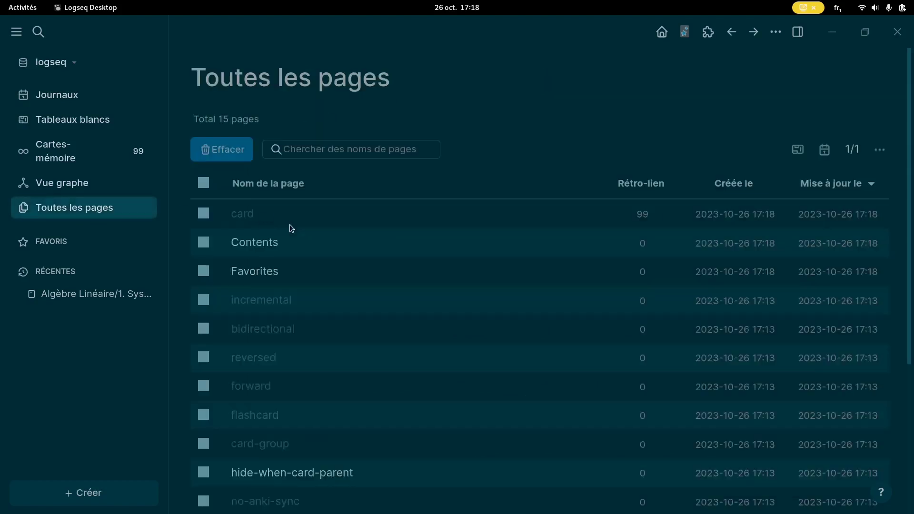
scroll(290, 228, "down", 5)
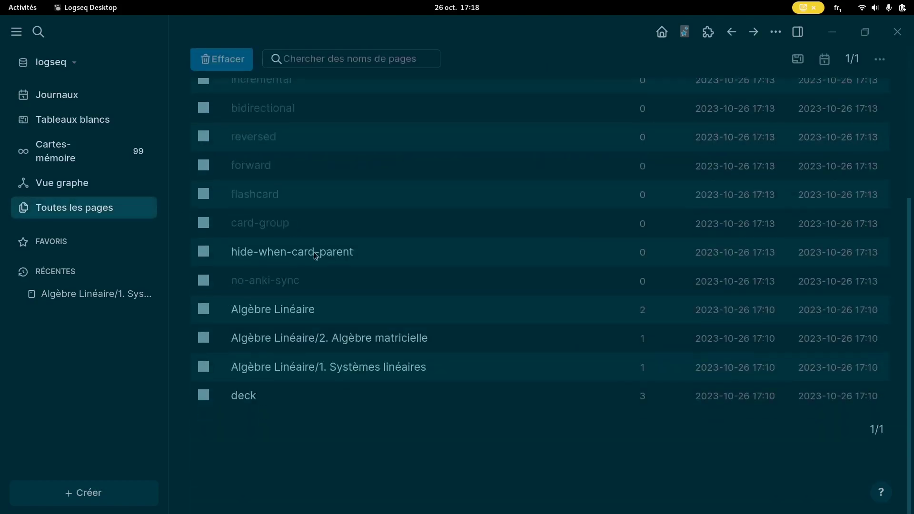
left_click(365, 344)
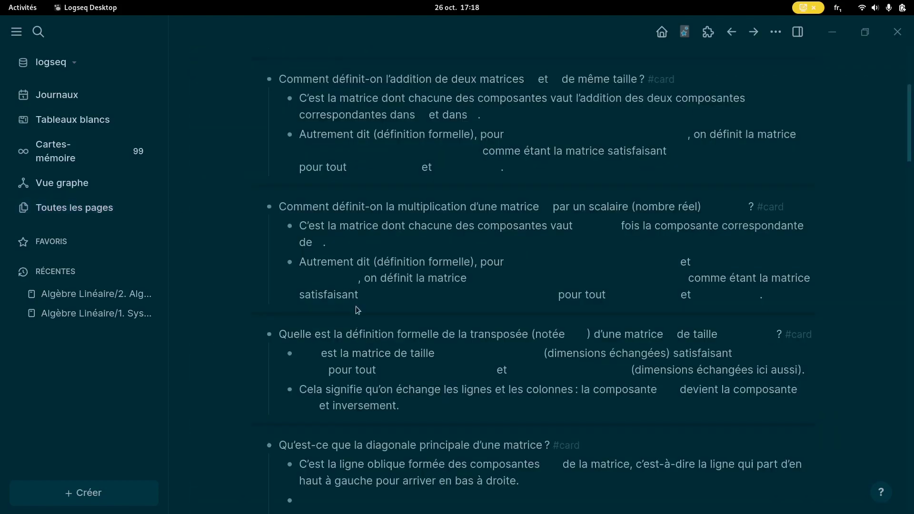
Step: Review the matrix algebra flashcards on the Logseq page and compare them with the subdecks in Anki
scroll(438, 248, "down", 1)
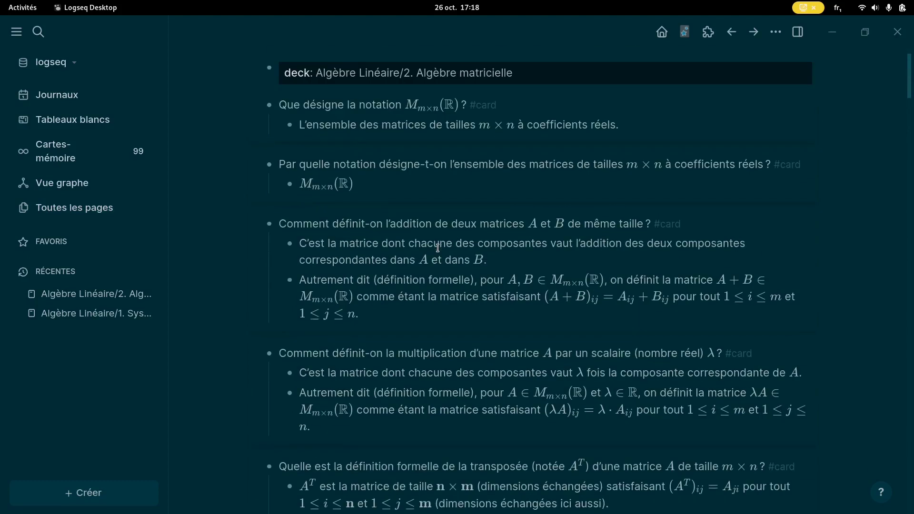
scroll(451, 302, "down", 7)
key("alt+Tab")
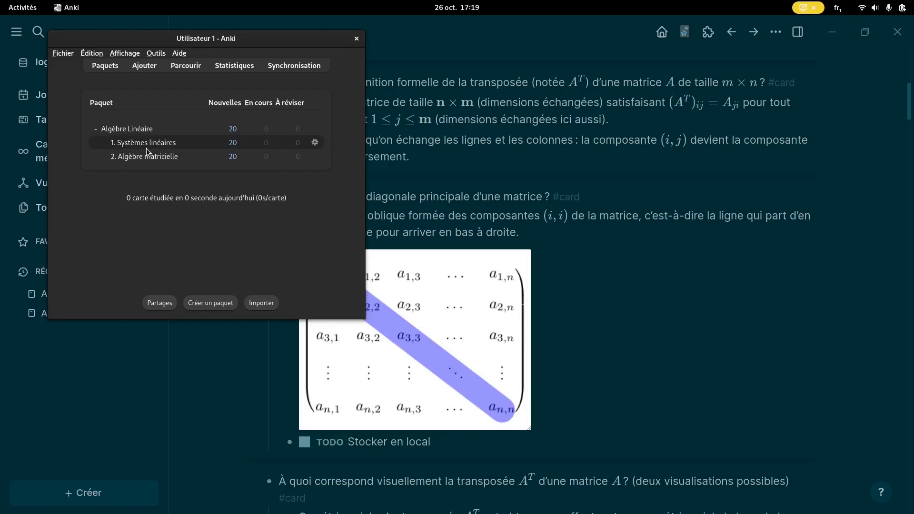
left_click(453, 43)
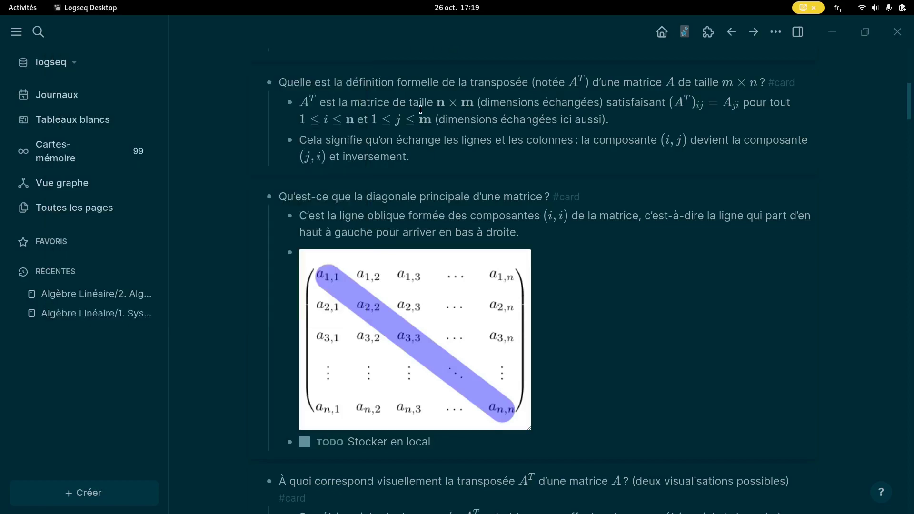
scroll(421, 110, "up", 10)
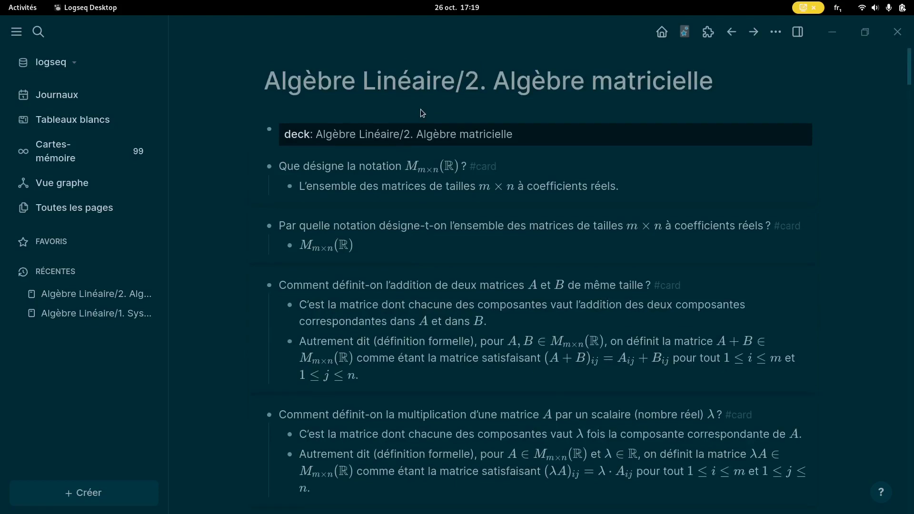
Step: Study the 1. Systèmes linéaires subdeck in Anki, revealing the first card's answer and rating it Facile
left_click(685, 31)
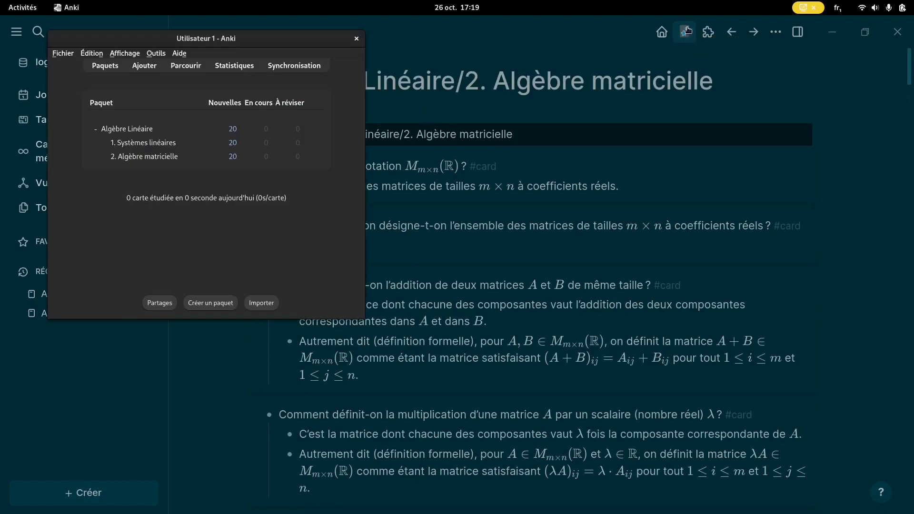
left_click(137, 144)
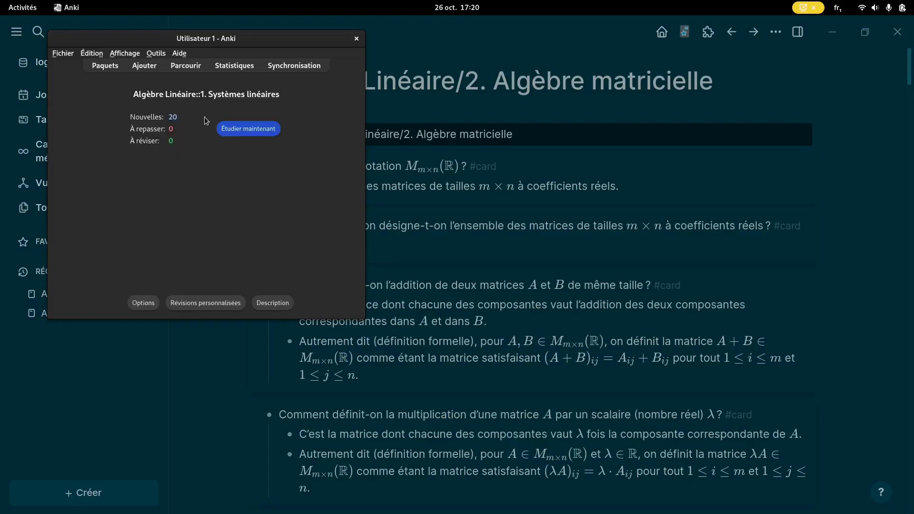
left_click(252, 126)
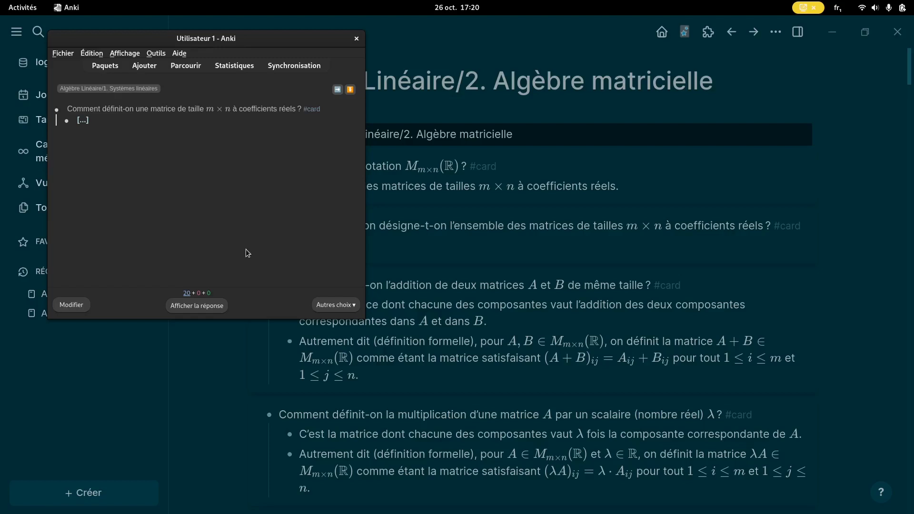
left_click(212, 306)
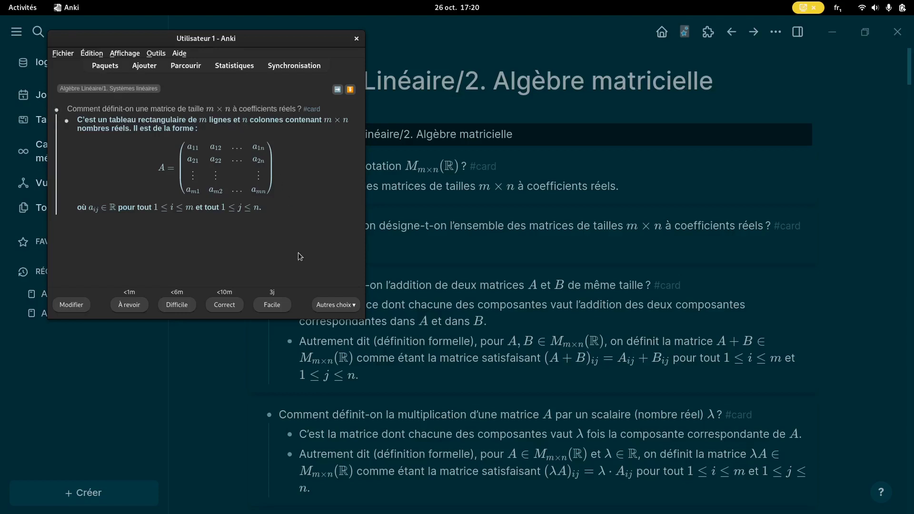
left_click(270, 307)
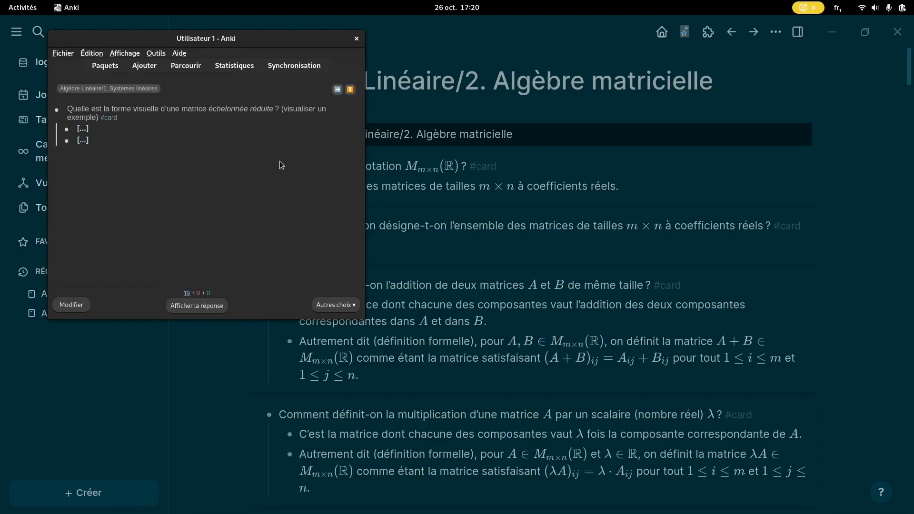
Step: Open the source block of the échelonnée réduite card in Logseq from its Anki card, view it and return to Anki
left_click(337, 90)
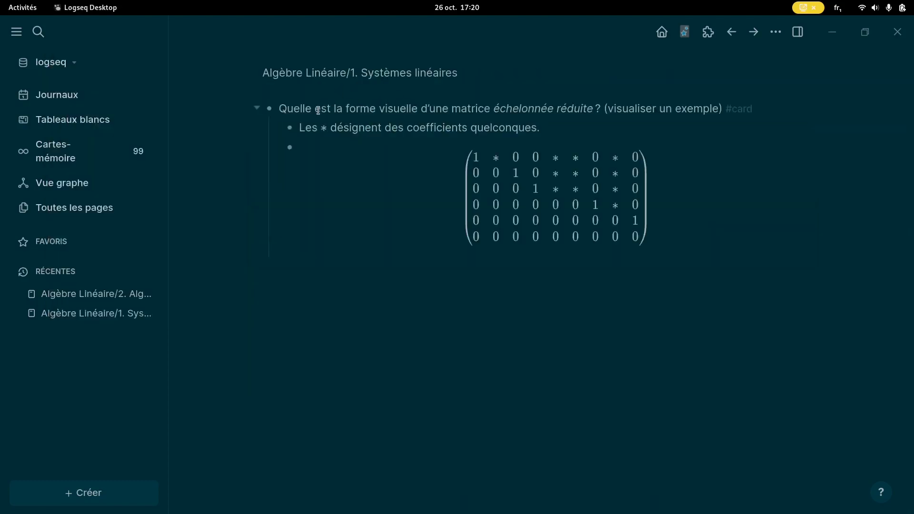
key("alt+Tab")
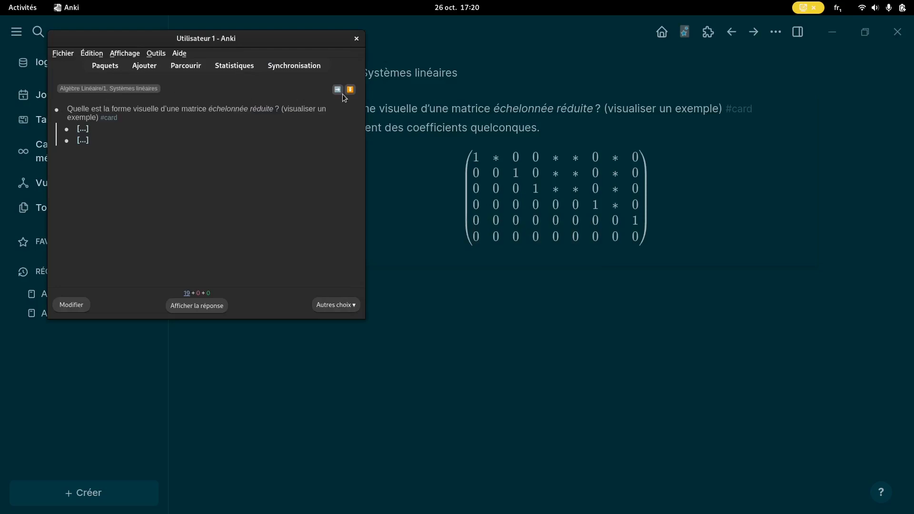
left_click(543, 29)
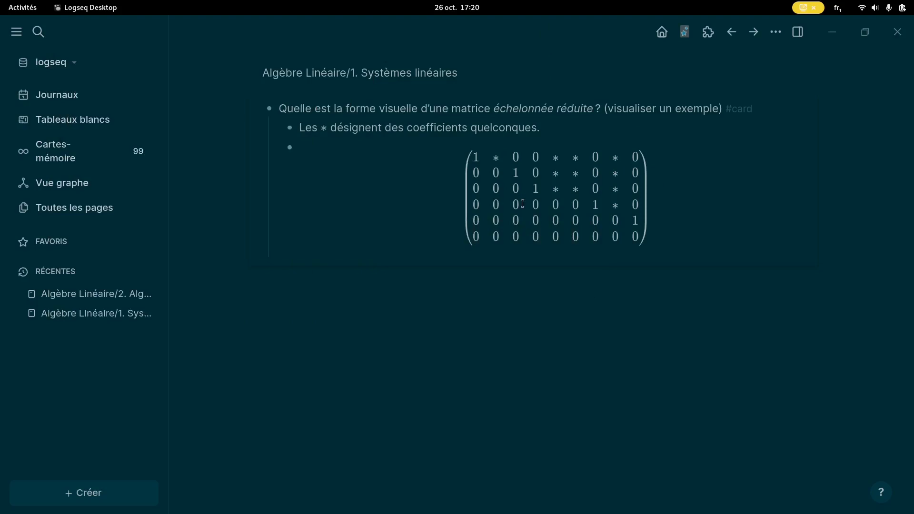
key("alt+Tab")
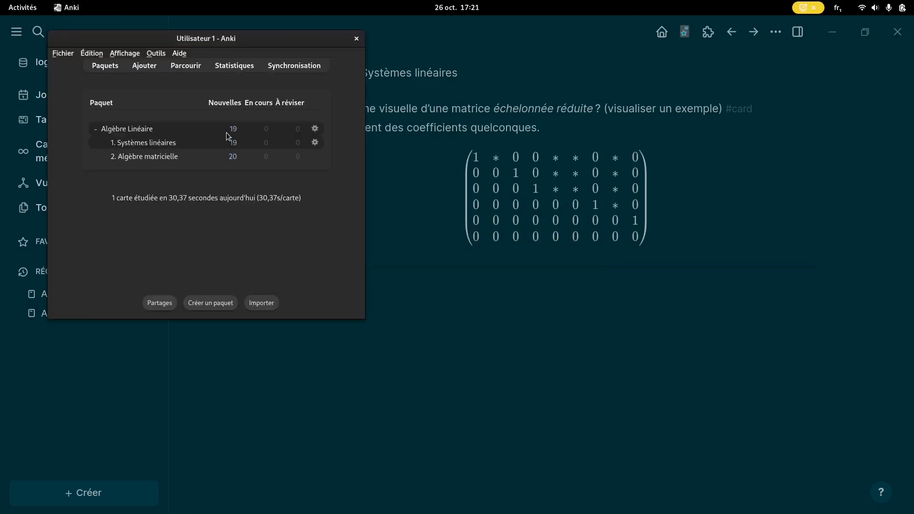
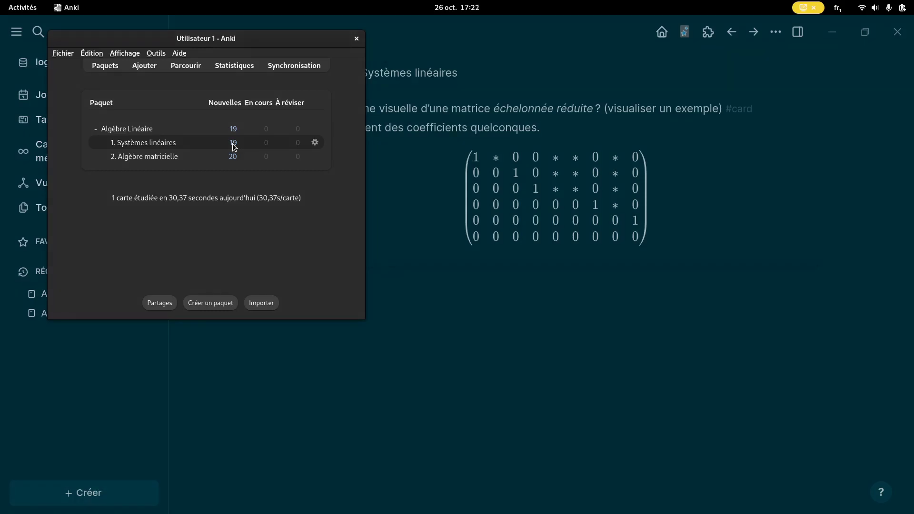
Step: Open Anki's synchronization login window and close it without signing in
left_click(298, 67)
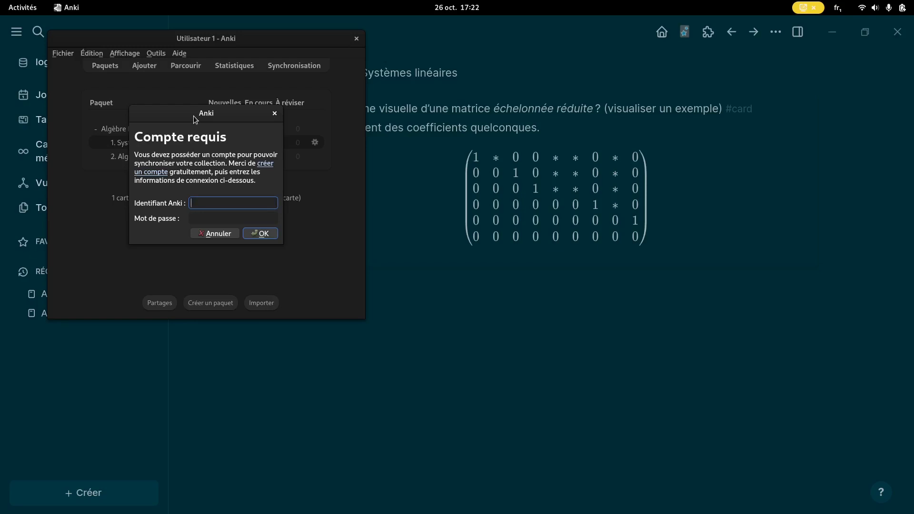
left_click(275, 115)
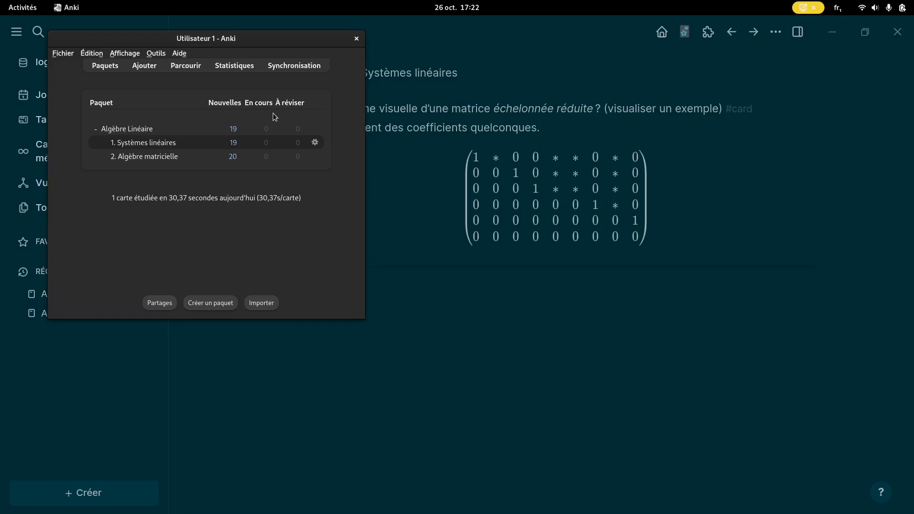
Step: Switch to Firefox and open syncthing.net in a new tab
key("alt+Tab")
key("alt+Tab")
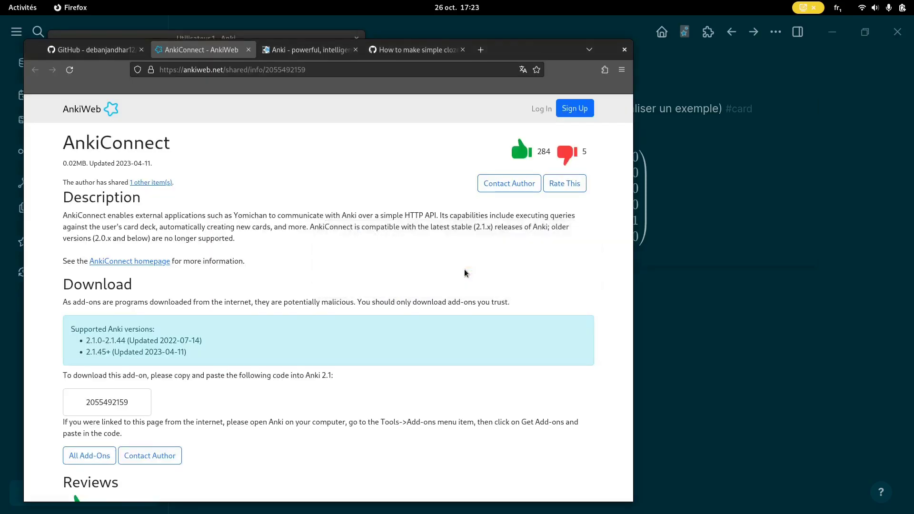
key("ctrl+t")
type("syncthin")
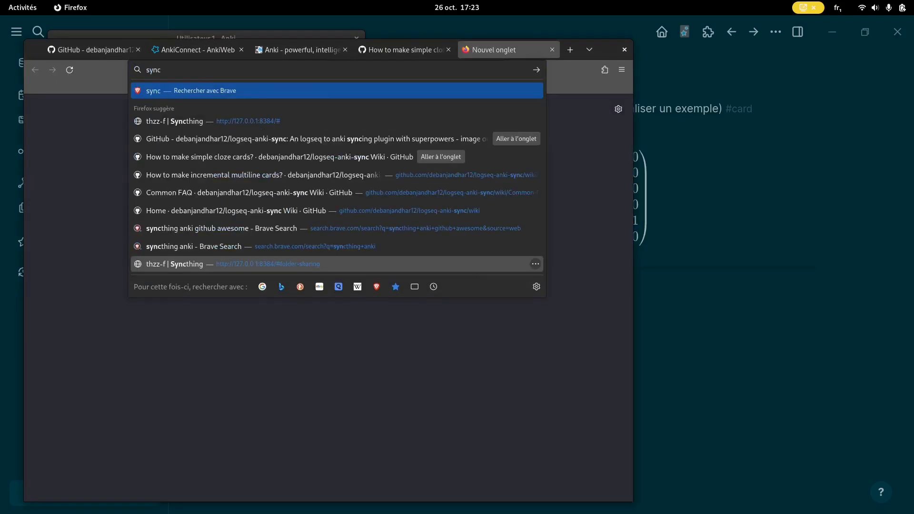
type("g.net")
key("Return")
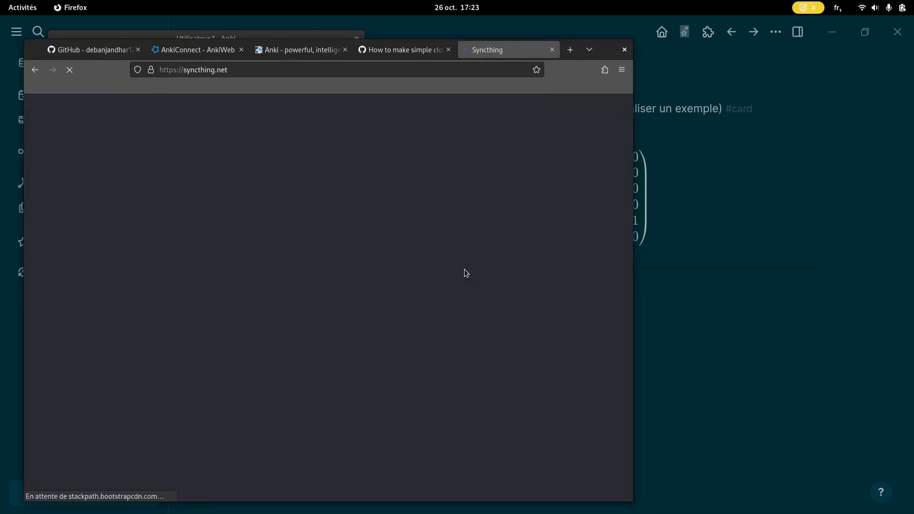
Step: Open the Syncthing Downloads page and review the integrations, the Android app and the base builds for each platform
scroll(464, 269, "down", 3)
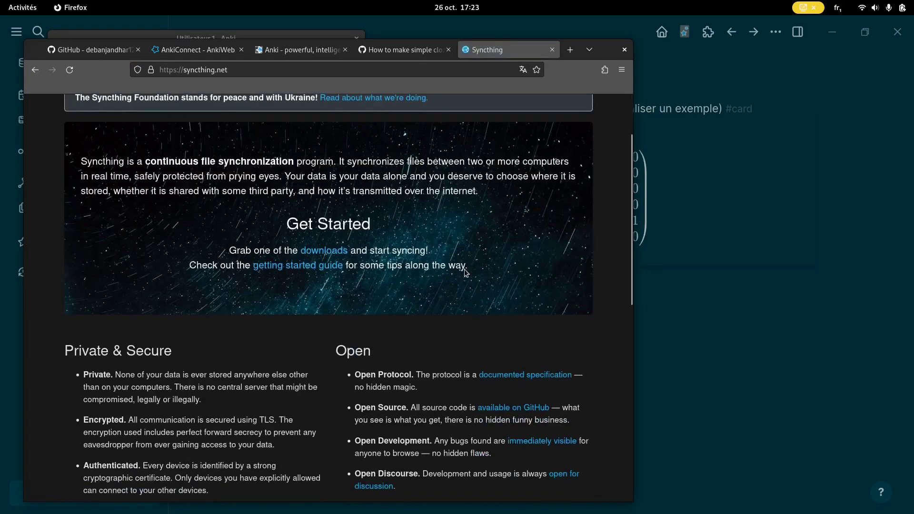
scroll(464, 269, "up", 1)
scroll(464, 273, "up", 1)
left_click(147, 151)
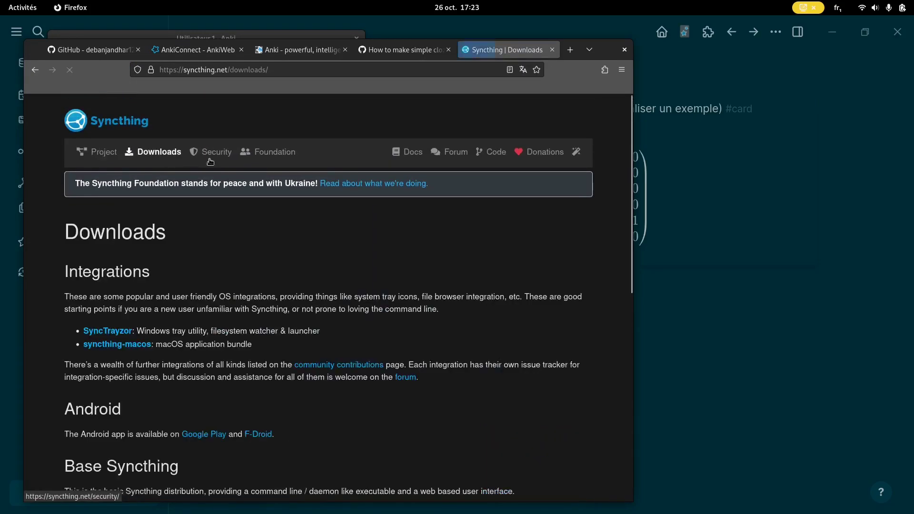
scroll(245, 286, "down", 3)
scroll(245, 286, "up", 1)
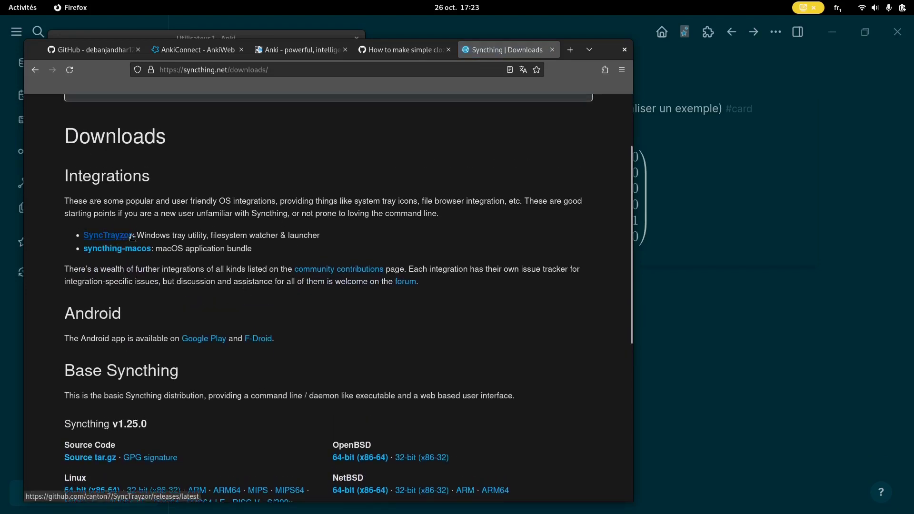
scroll(233, 259, "down", 6)
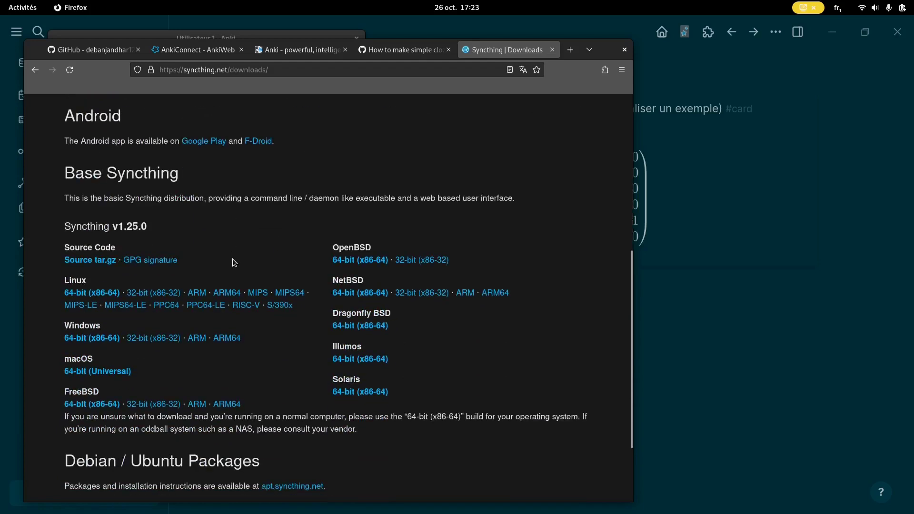
scroll(232, 262, "up", 2)
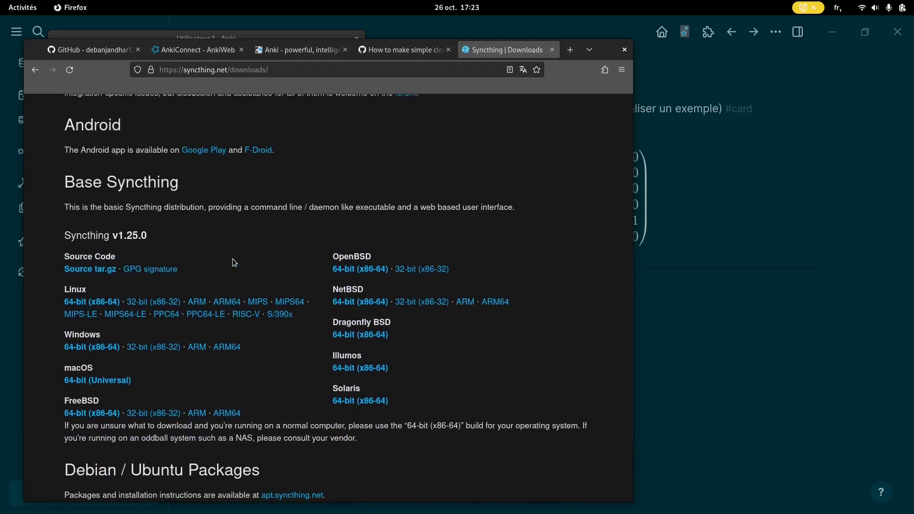
scroll(233, 262, "up", 5)
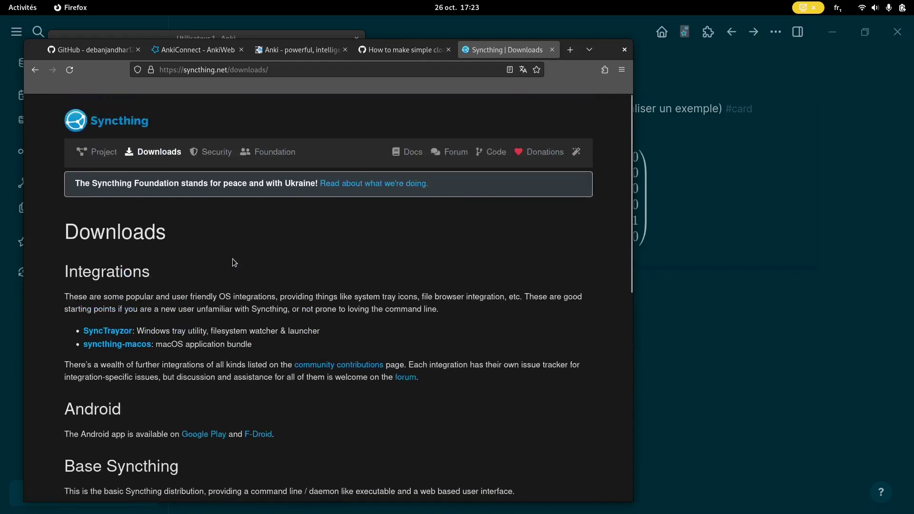
Step: Find Start Syncthing in the system's application search and launch it
key("super")
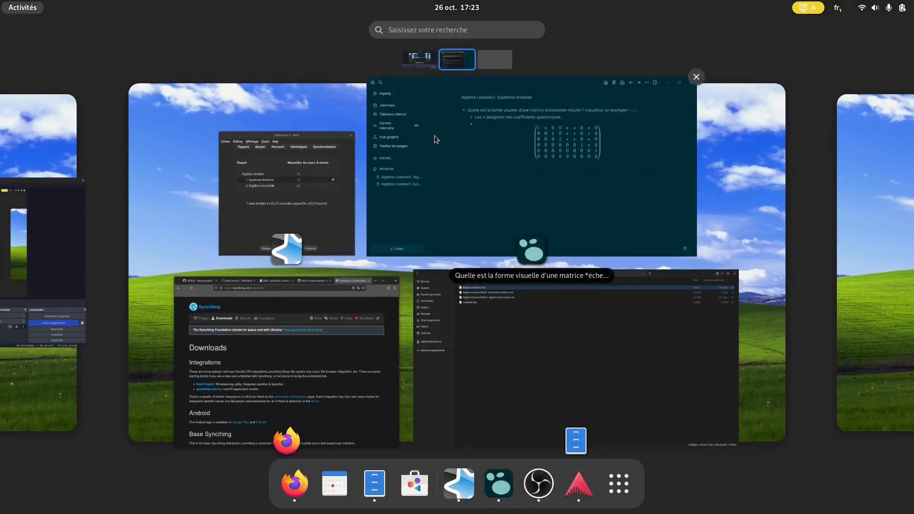
type("sy")
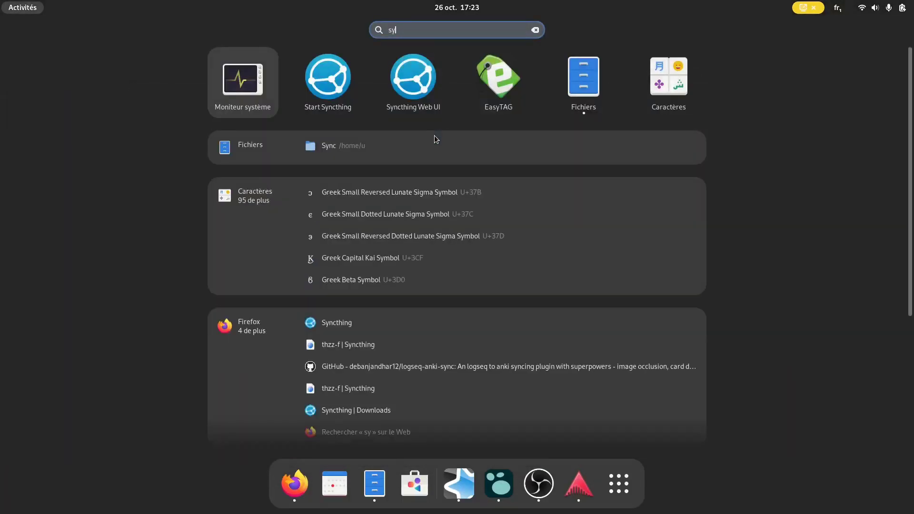
key("Right")
key("Return")
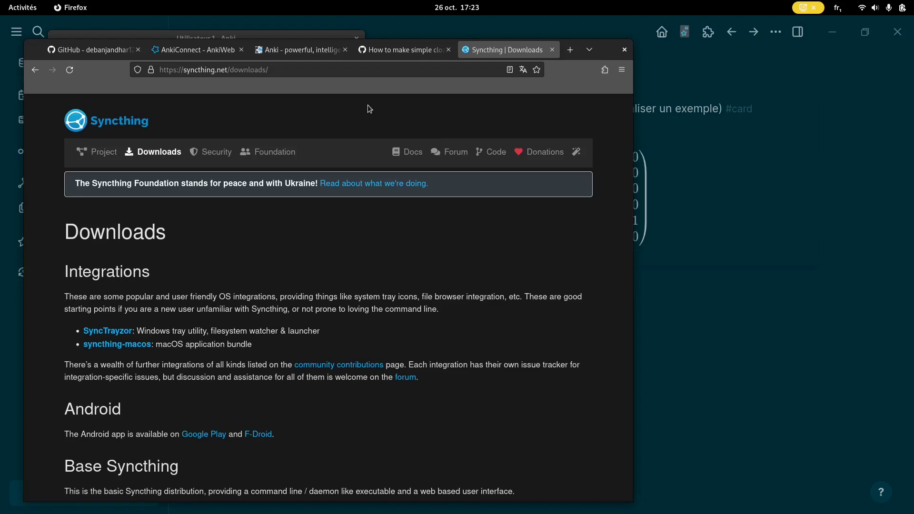
Step: Open the Syncthing Web UI from the system's application search and examine its local address
key("super")
type("s")
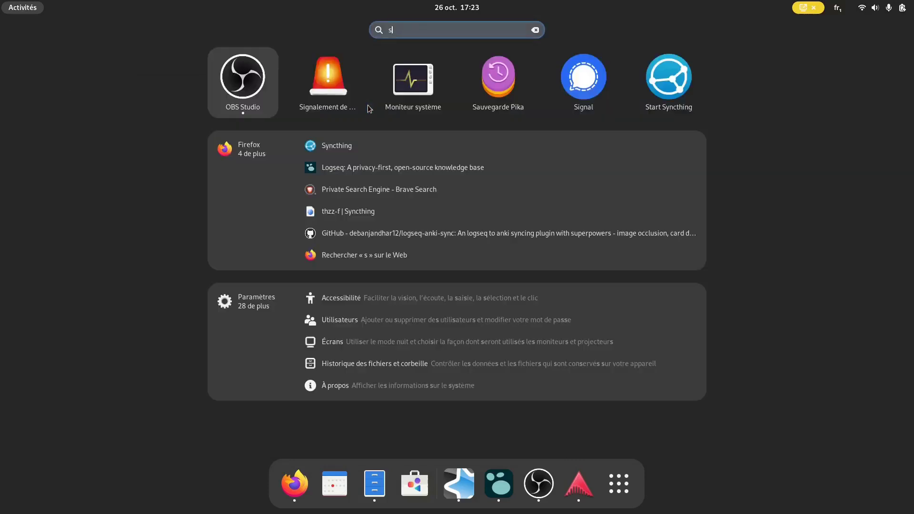
type("ynct")
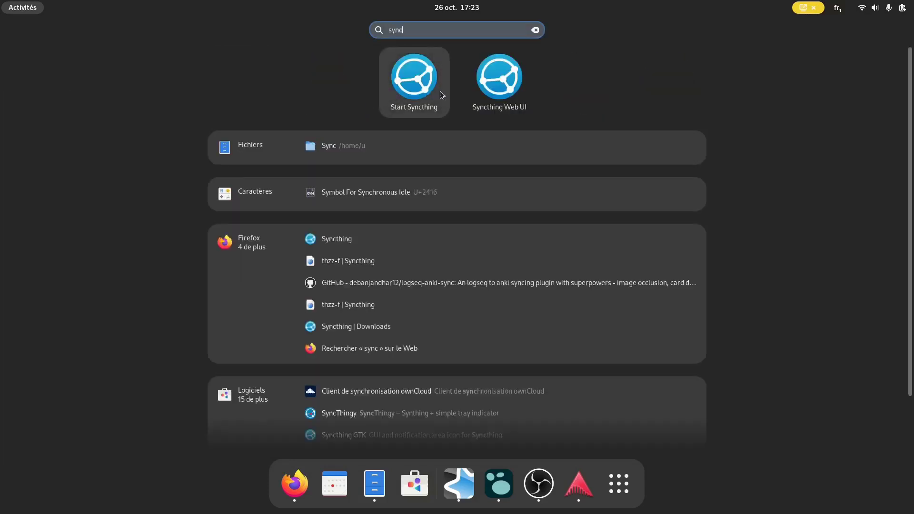
left_click(498, 80)
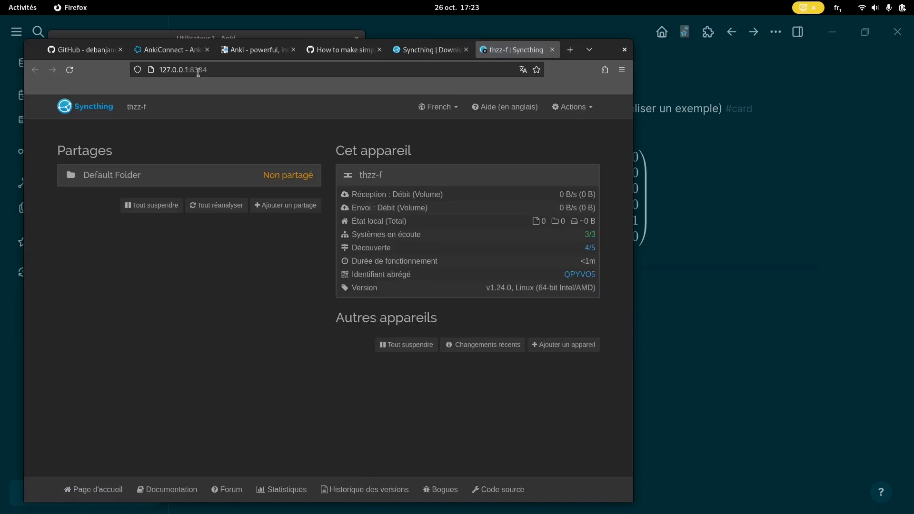
left_click(162, 70)
left_click(190, 70)
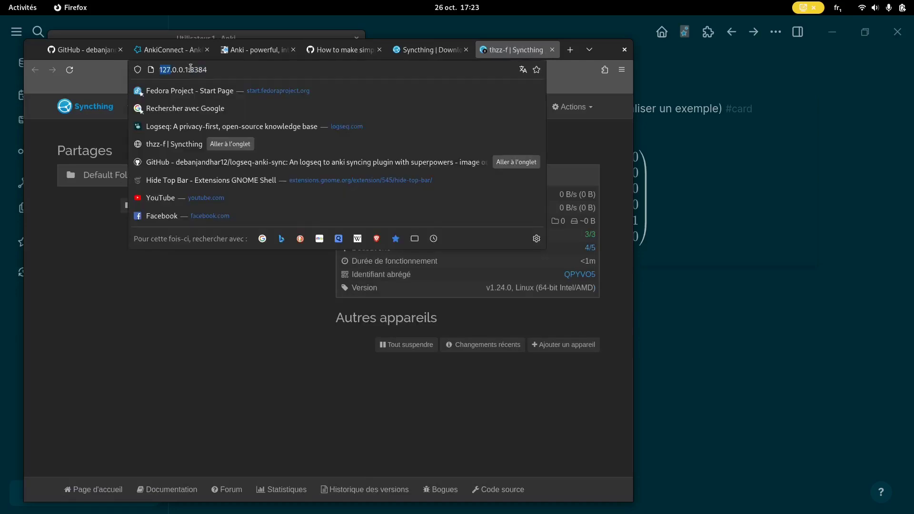
left_click(125, 142)
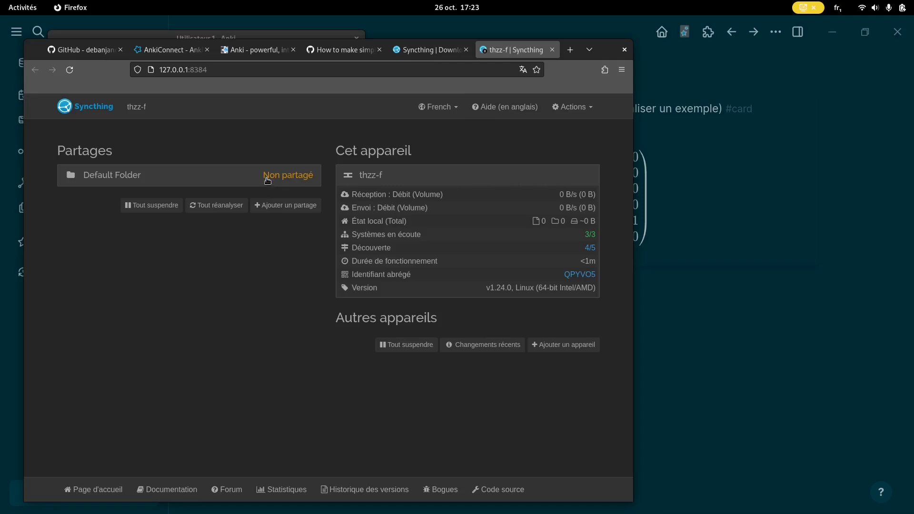
Step: Delete the Default Folder share from Syncthing and confirm its removal
left_click(286, 176)
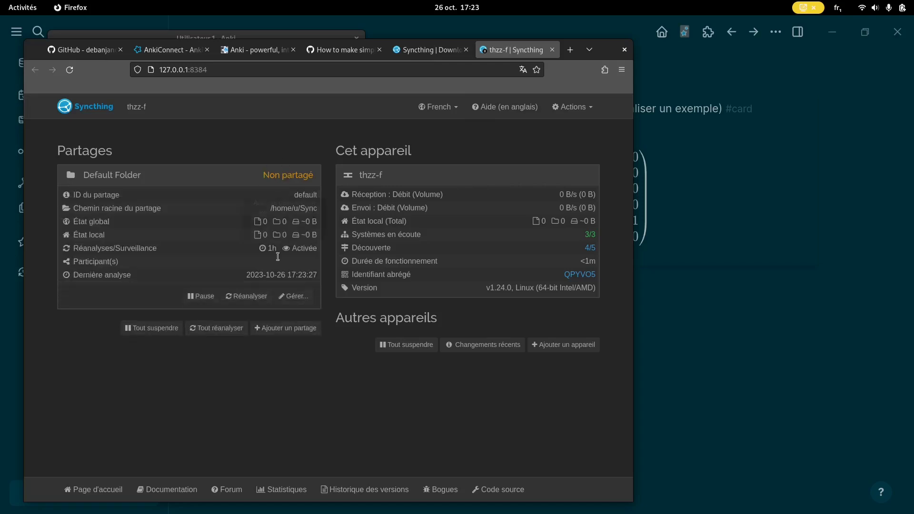
left_click(302, 297)
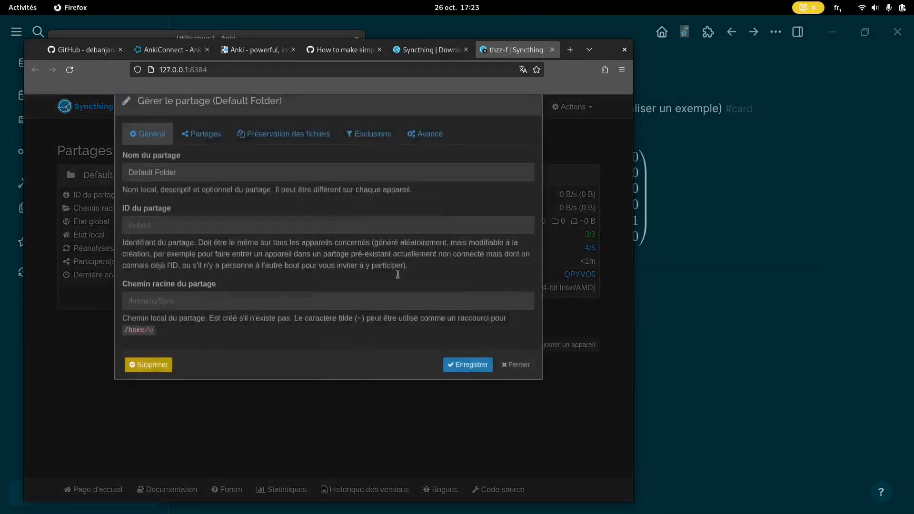
left_click(148, 387)
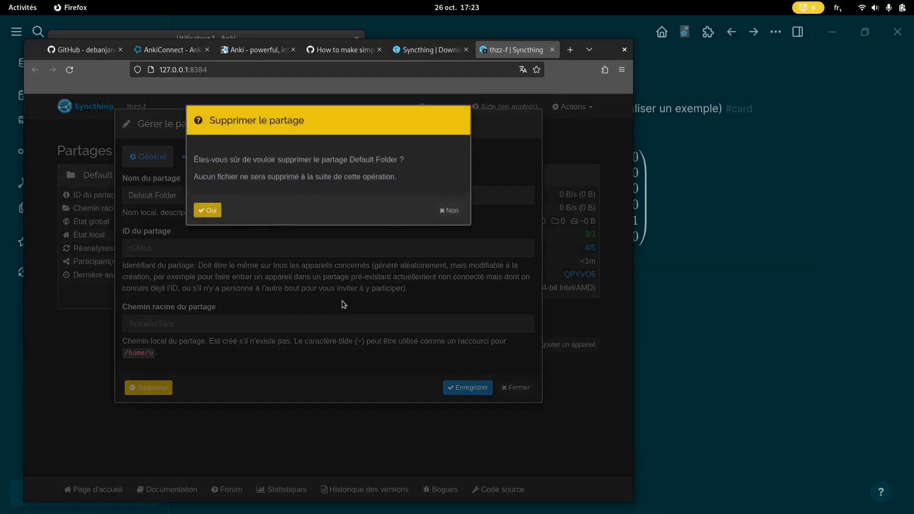
left_click(202, 214)
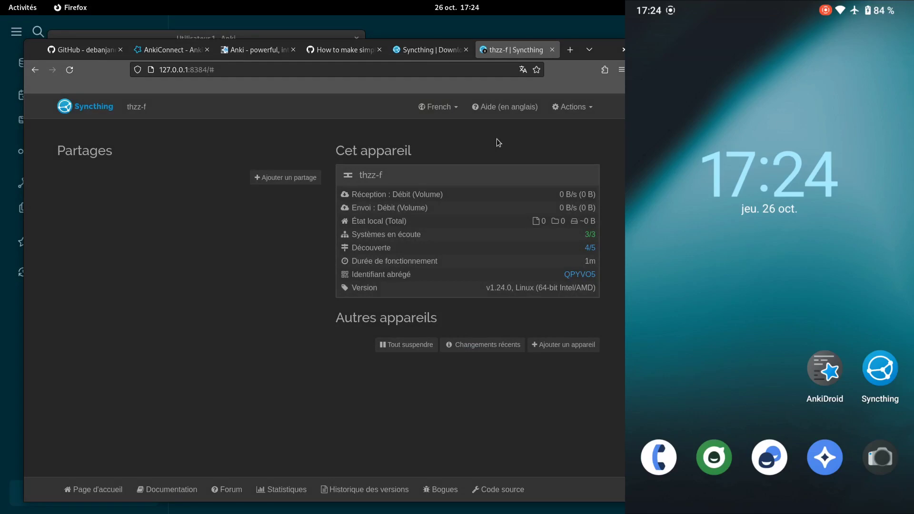
Step: Display this computer's device ID and QR code for pairing with the phone, and close the display once scanned
left_click(569, 109)
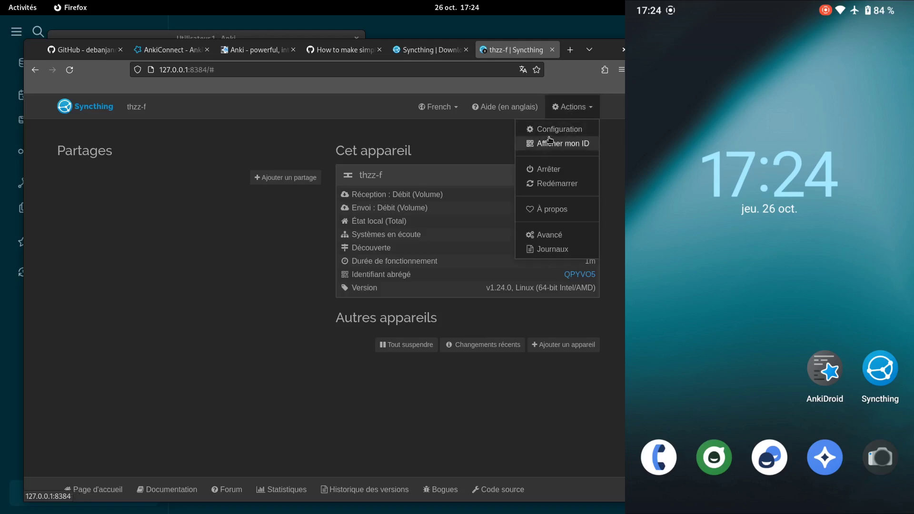
left_click(565, 146)
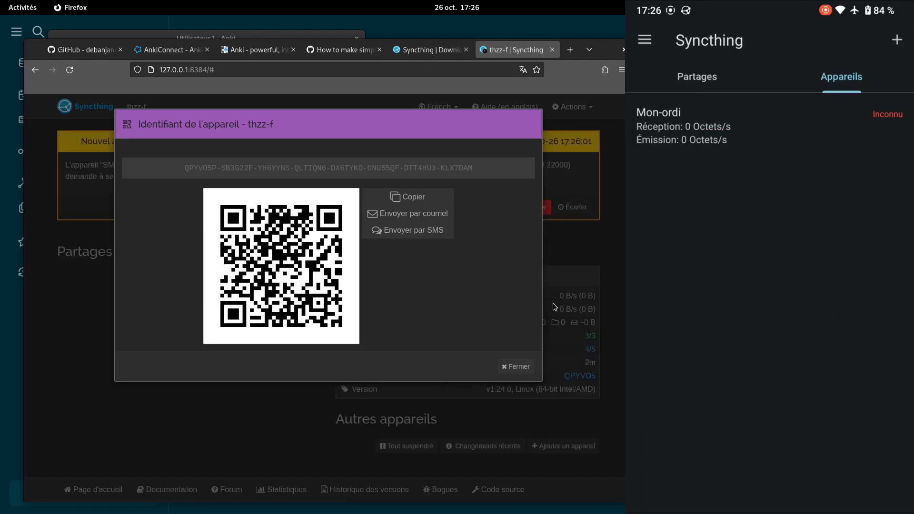
left_click(525, 371)
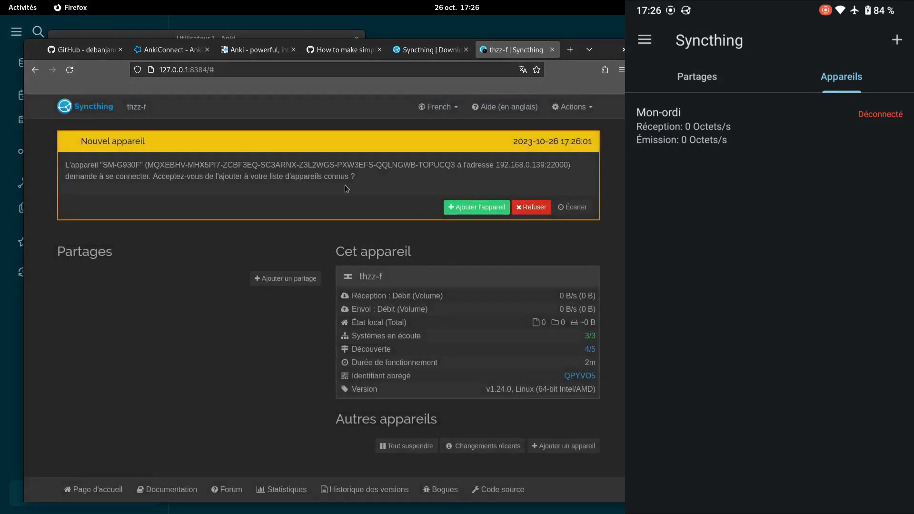
Step: Accept the connection request from the phone SM-G930F and save it as a known device under that name
left_click(465, 210)
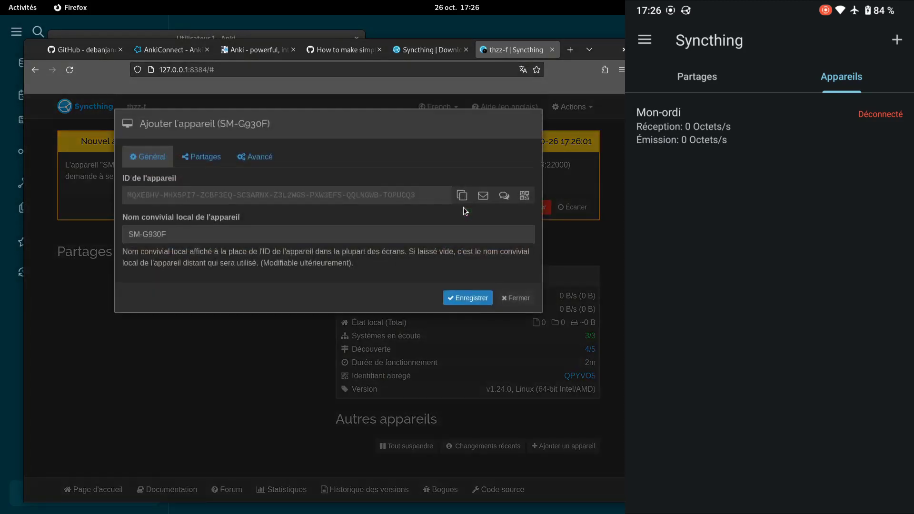
left_click(466, 297)
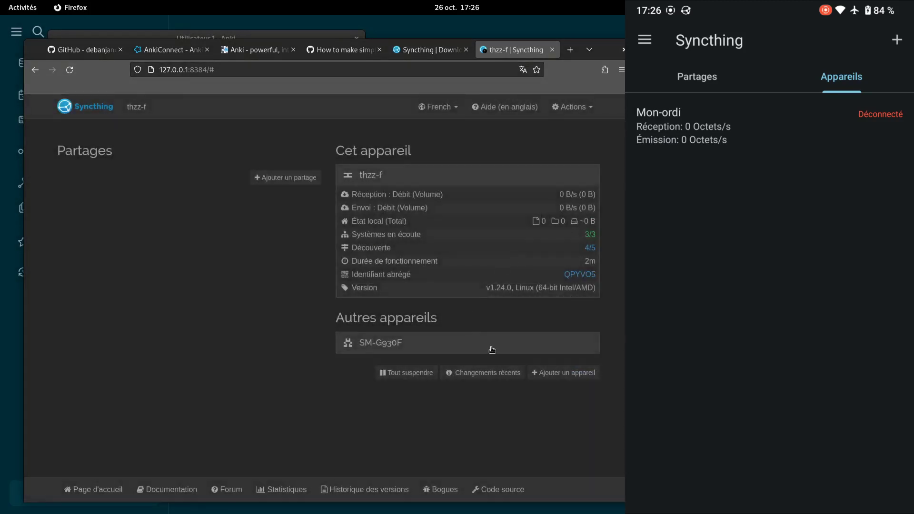
left_click(465, 344)
left_click(465, 345)
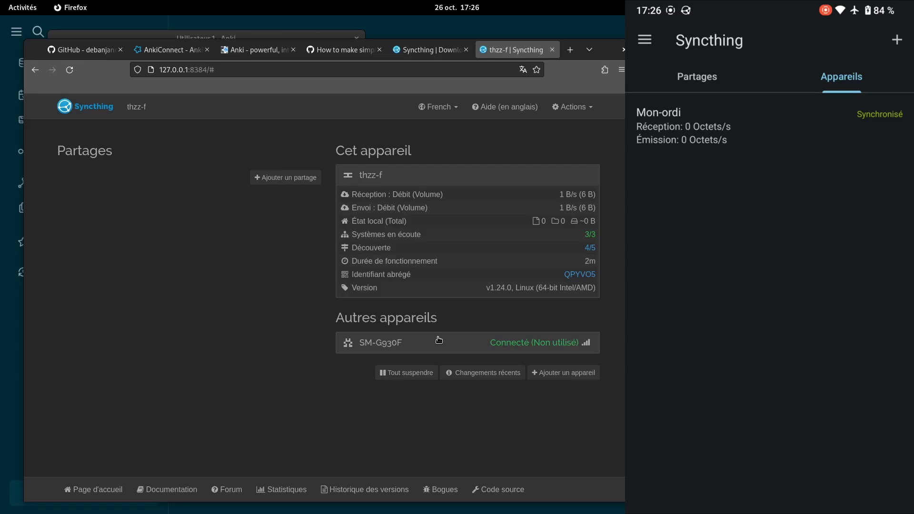
Step: Switch to the Files window, go to .local/share/Anki2 in the home folder and select the Utilisateur 1 folder
key("super")
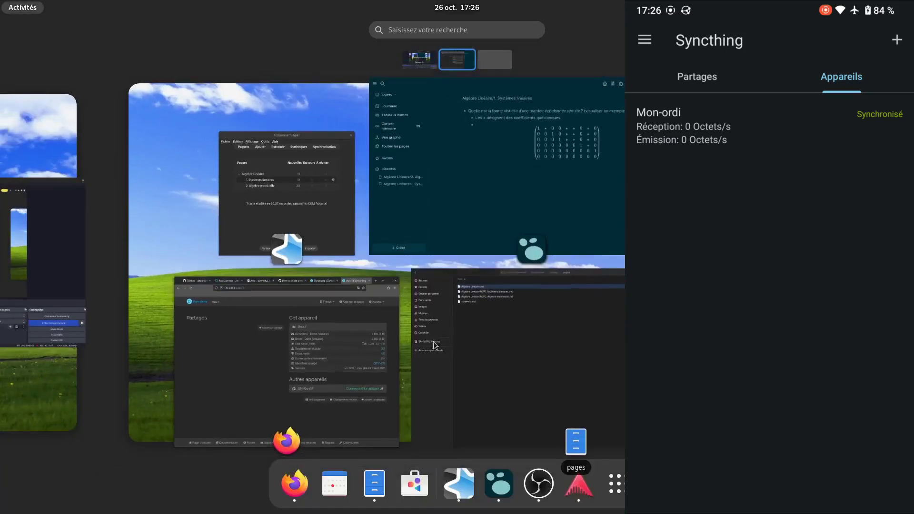
left_click(366, 482)
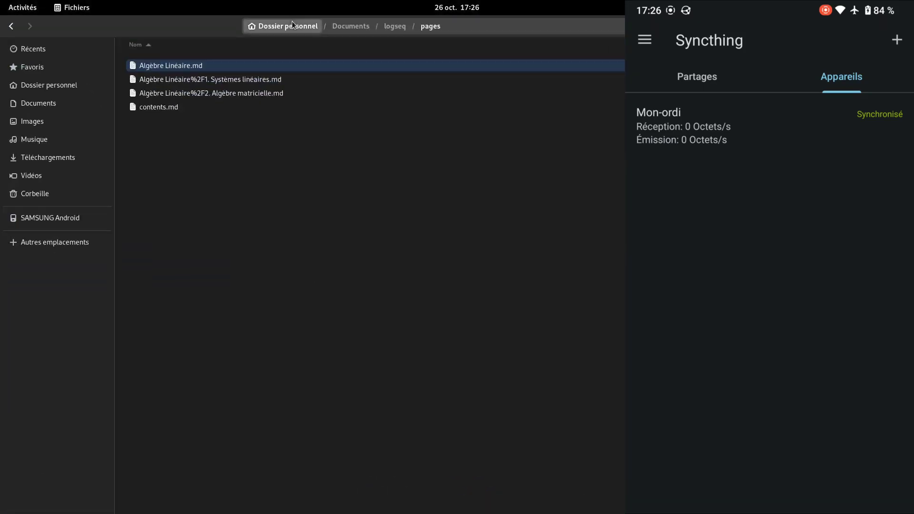
left_click(292, 22)
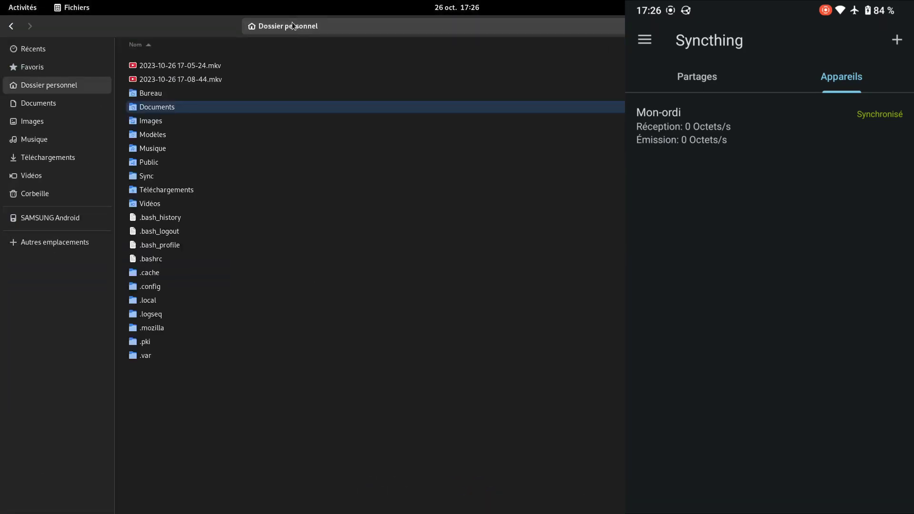
double_click(165, 305)
double_click(187, 68)
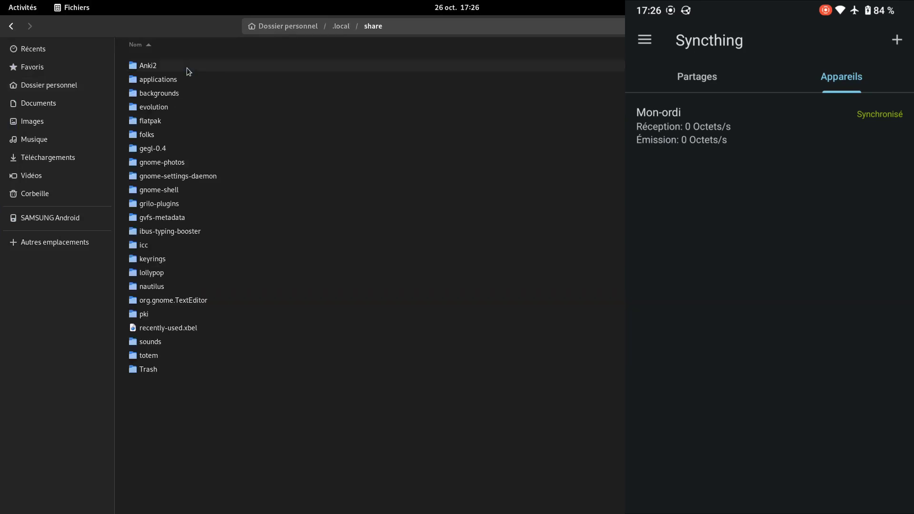
double_click(190, 70)
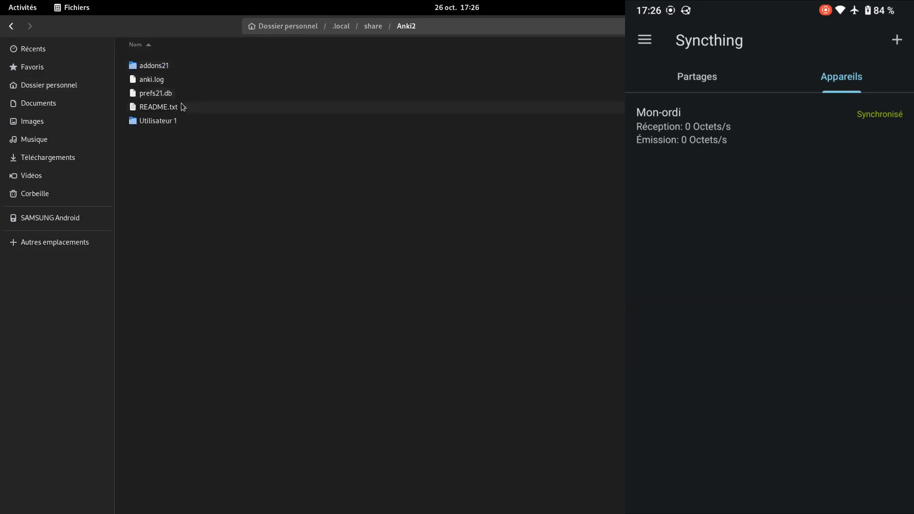
left_click(145, 121)
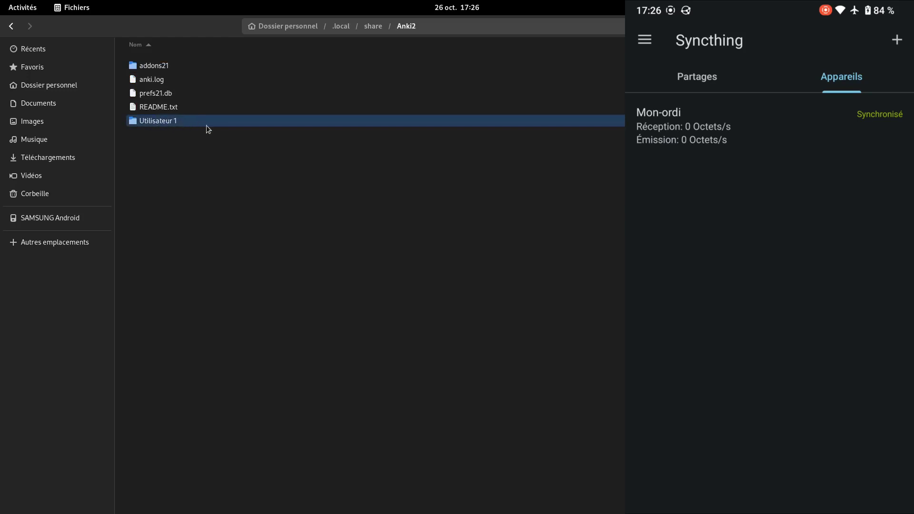
Step: Switch to Anki, check the profile name in the account manager and close it
key("alt+Tab")
key("alt+Tab")
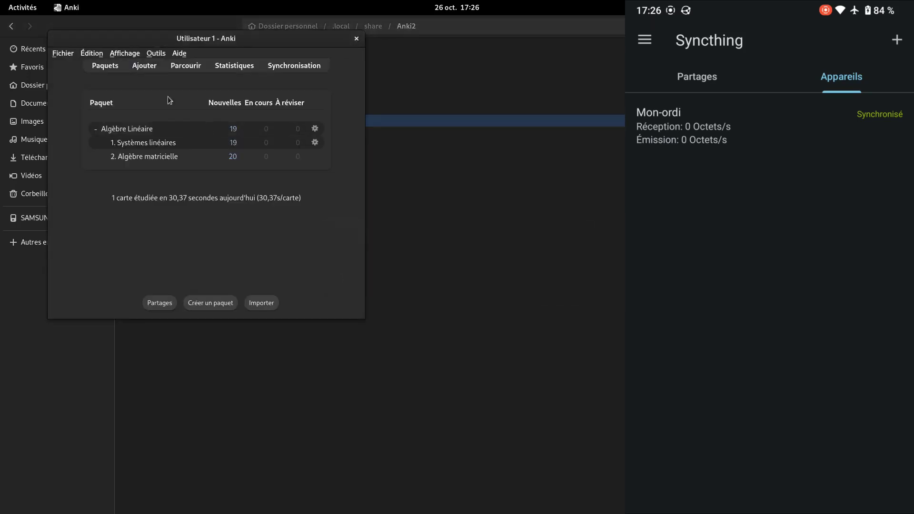
left_click(61, 54)
left_click(71, 67)
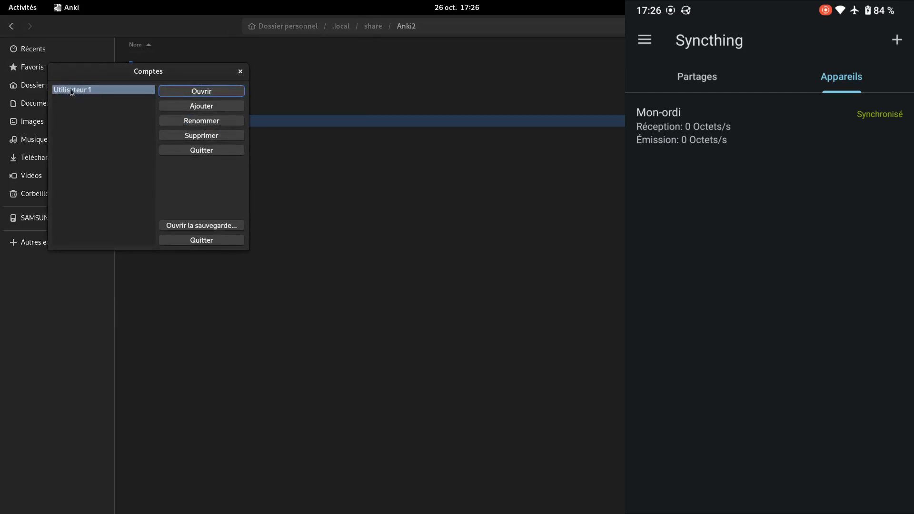
left_click(241, 72)
Step: Open the Utilisateur 1 profile folder in Files and locate the collection.anki2 file
double_click(152, 120)
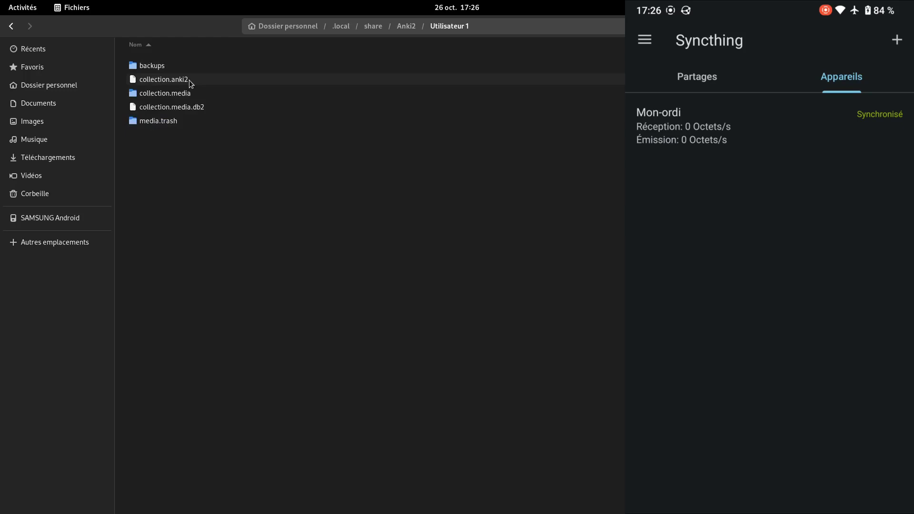
left_click(189, 80)
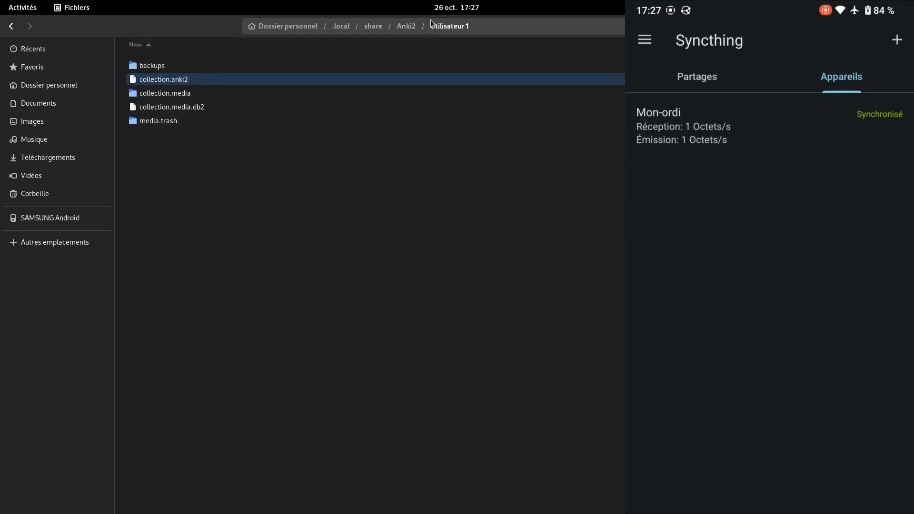
Step: Return to Syncthing in Firefox and start a new share with root path ~/.local/share/Anki2/Utilisateur 1
key("alt+Tab")
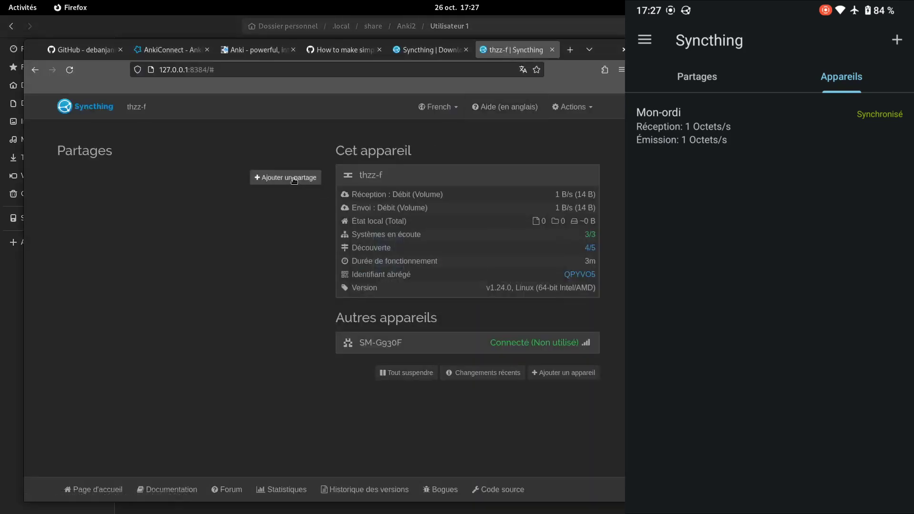
left_click(293, 180)
left_click(202, 347)
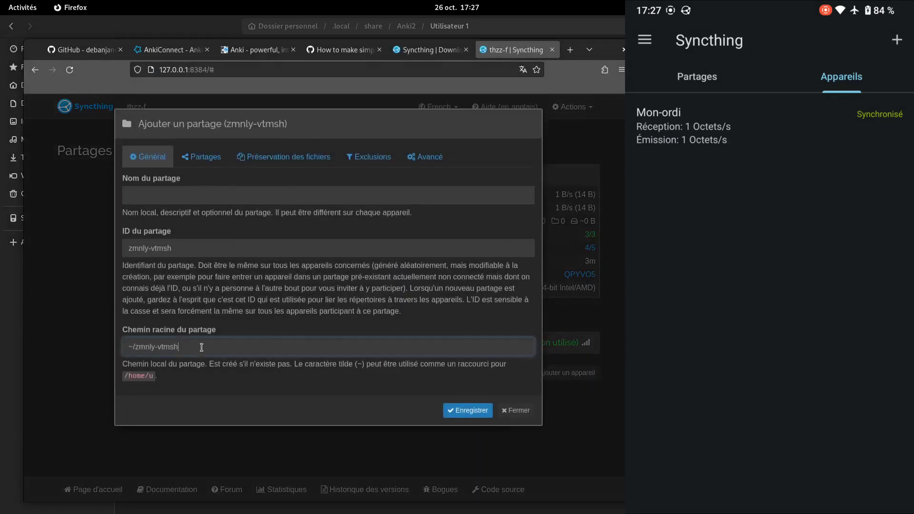
key("BackSpace")
key("BackSpace")
key("BackSpace")
key("BackSpace")
key("BackSpace")
key("BackSpace")
key("BackSpace")
key("BackSpace")
key("BackSpace")
key("BackSpace")
key("BackSpace")
left_click_drag(133, 347, 127, 347)
left_click(167, 349)
type(".local/share/Anki2/Utilisateur 1")
Step: Name the new share Anki and save it
left_click(194, 197)
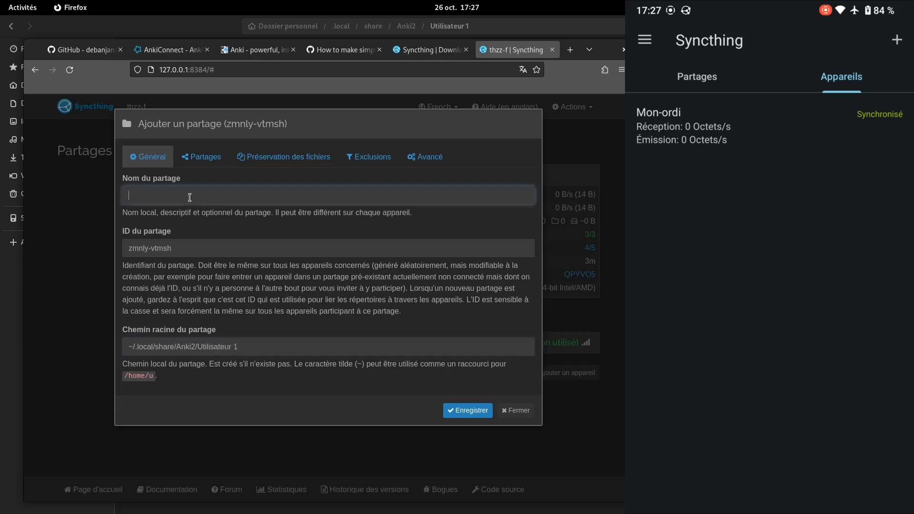
type("Anki")
left_click(468, 410)
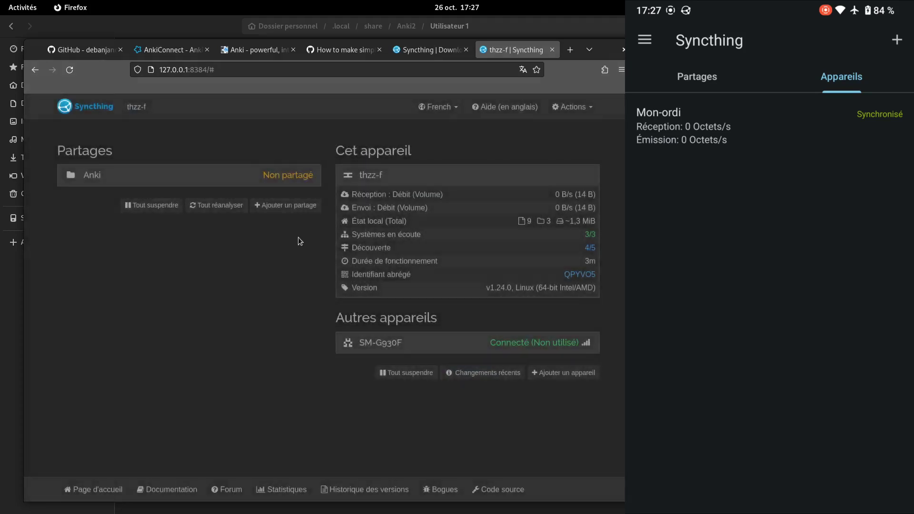
Step: Share the Anki folder with the SM-G930F device, save, and confirm a new AnkiDroid folder on the phone
left_click(248, 177)
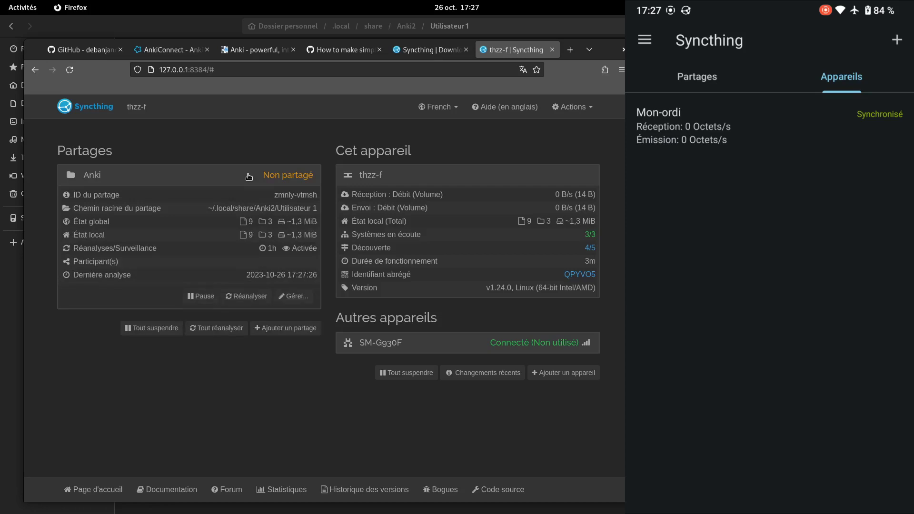
left_click(249, 177)
left_click(256, 186)
left_click(297, 298)
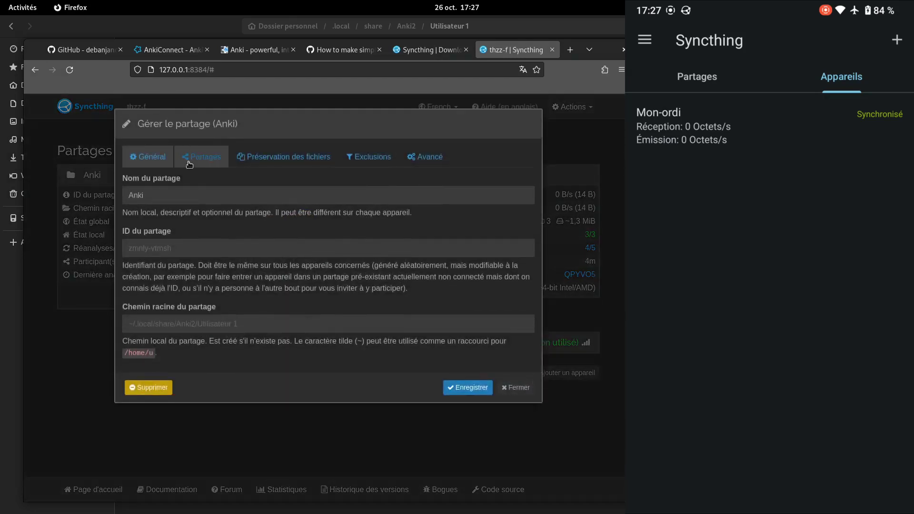
left_click(188, 162)
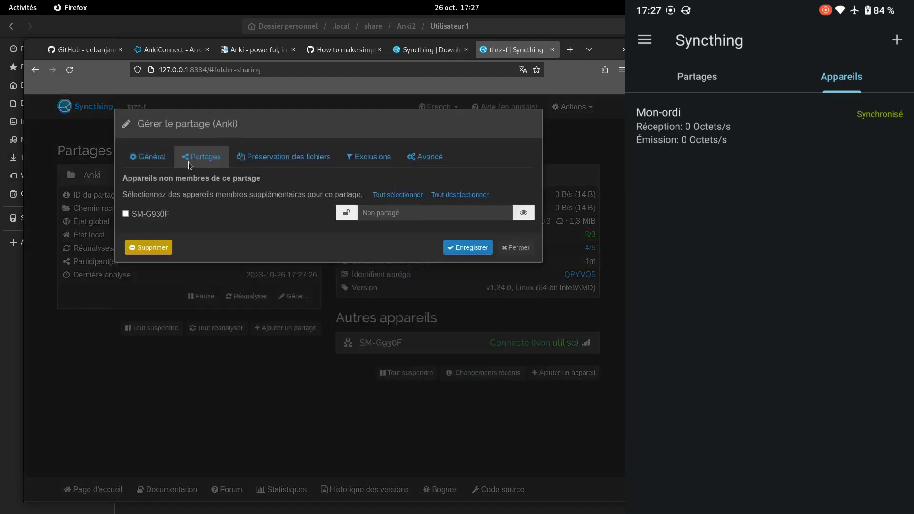
left_click(126, 214)
left_click(468, 248)
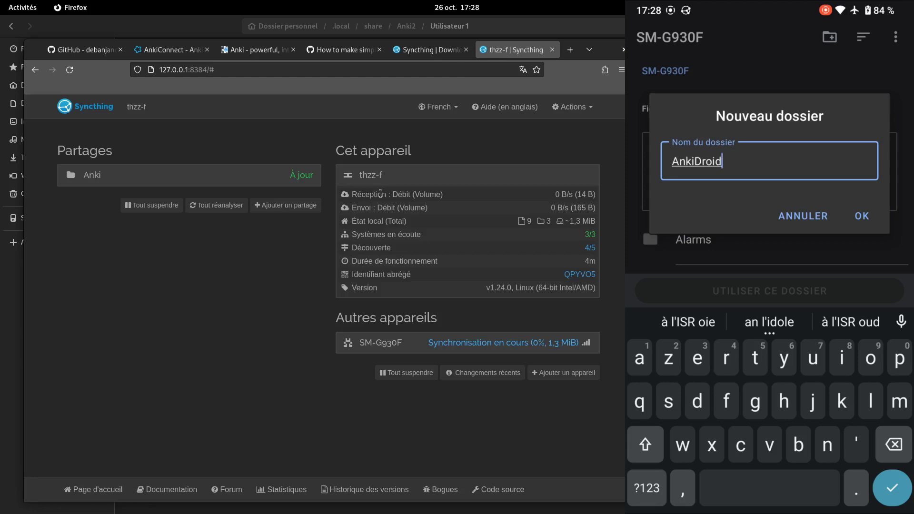
key("Return")
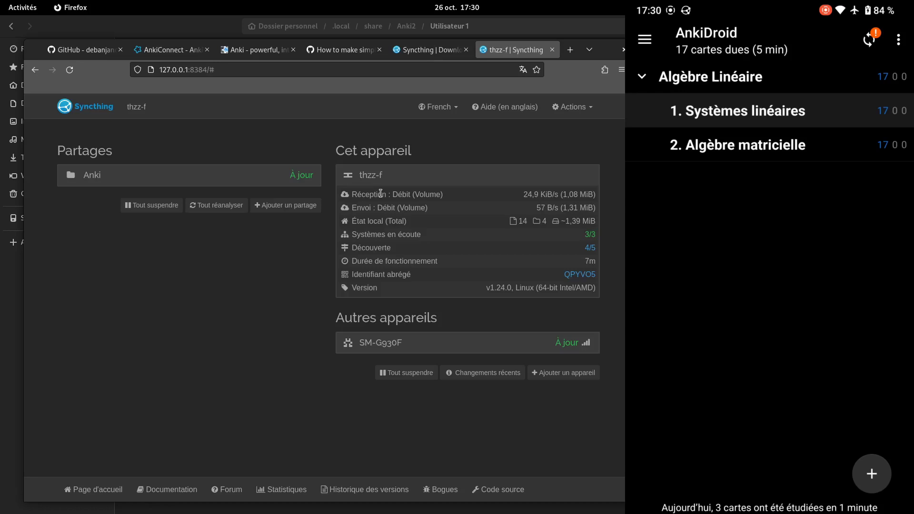
Step: Launch Anki from the system's application search, compare its decks with AnkiDroid on the phone, and close it
key("super")
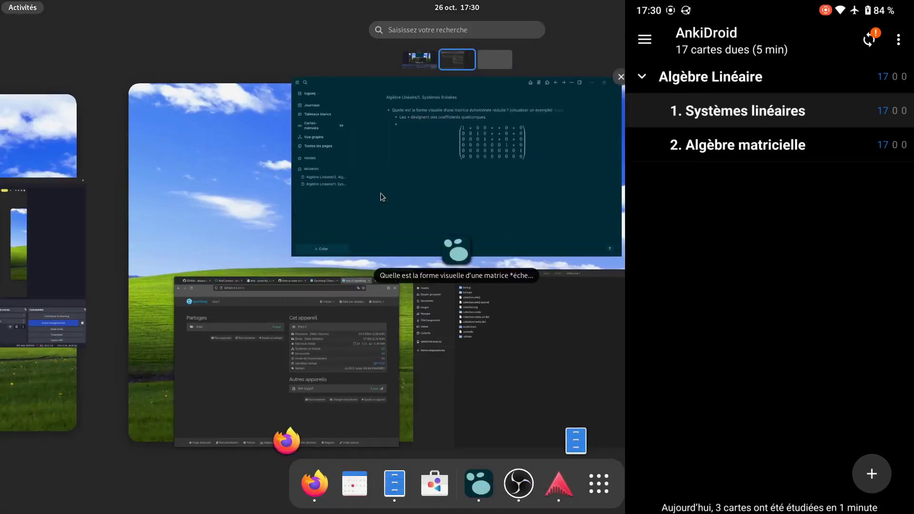
type("ank")
key("Return")
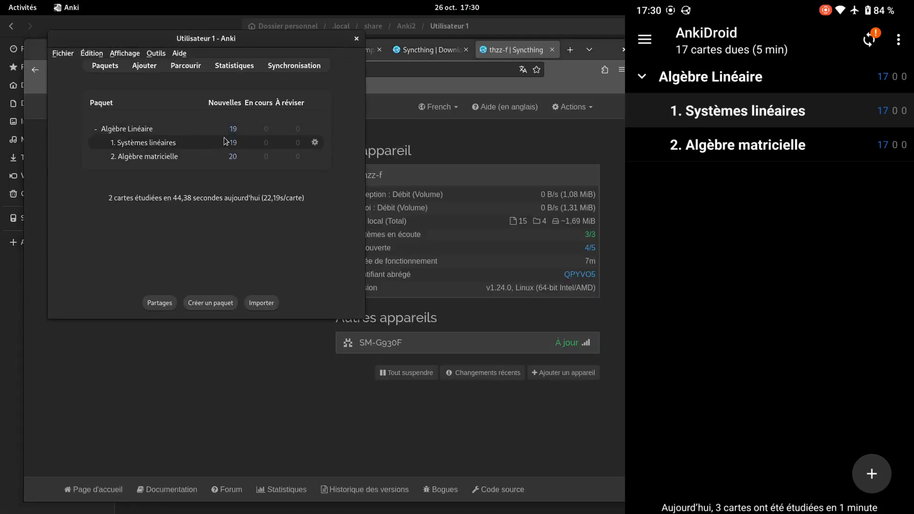
left_click(357, 39)
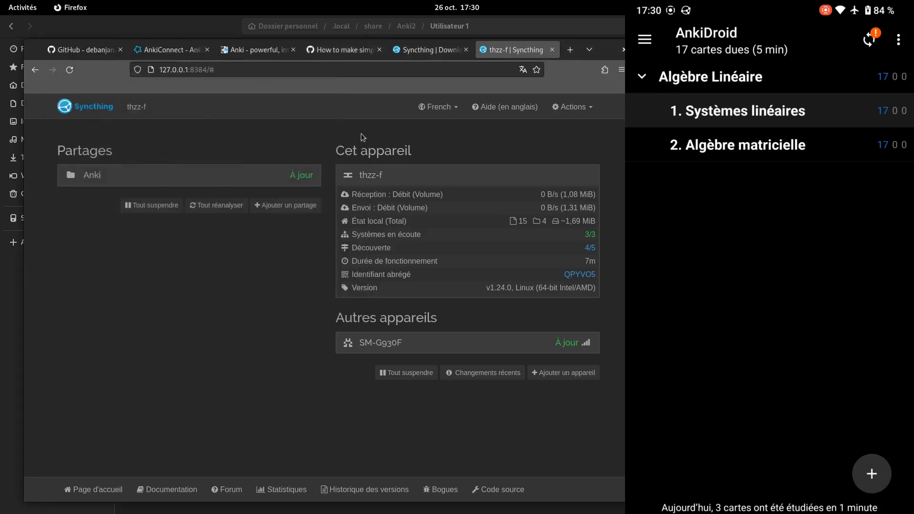
Step: Expand the SM-G930F device's synchronization details in Syncthing, and relaunch Anki to check the deck counts and studied cards
left_click(419, 339)
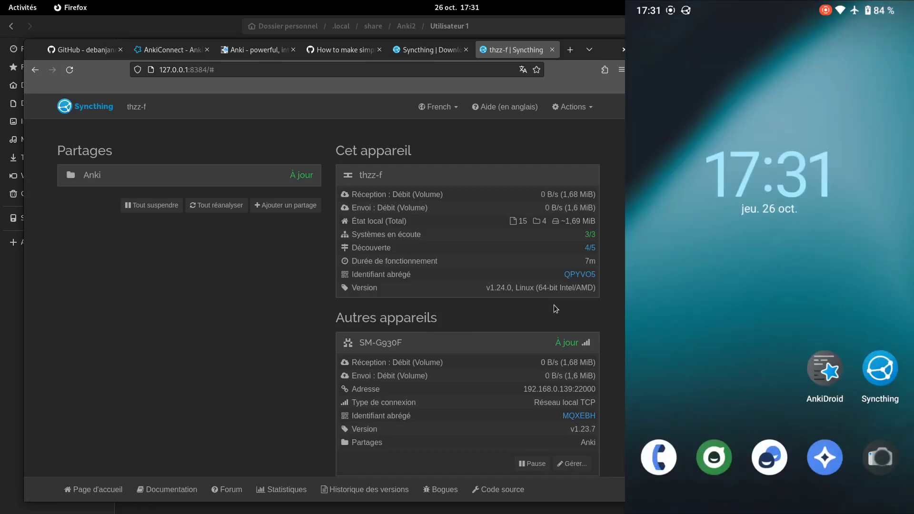
key("super")
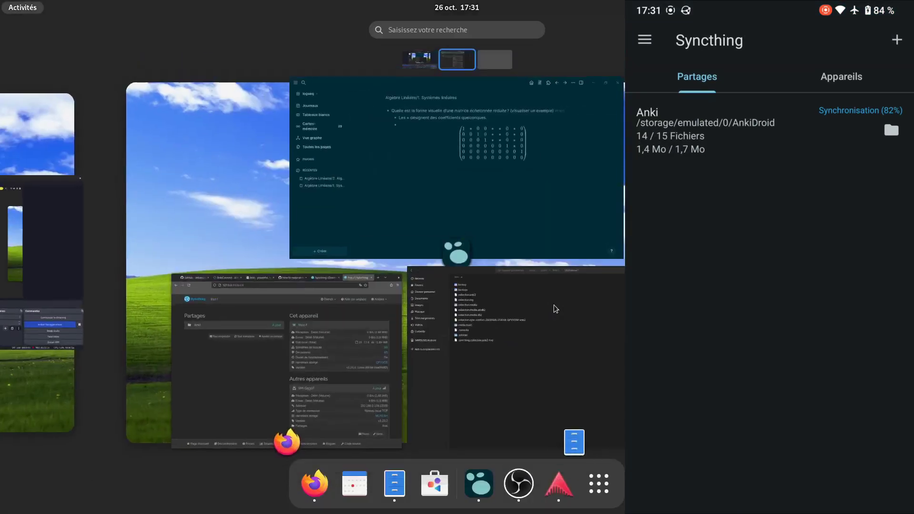
type("anki")
key("Return")
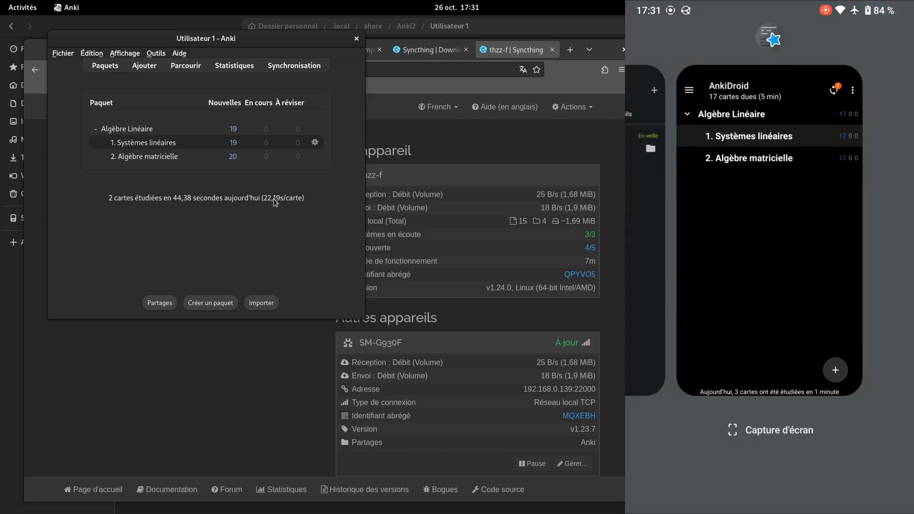
Step: Return to Syncthing in Firefox, check the SM-G930F device's synchronization status, and collapse its details
left_click(504, 315)
scroll(504, 316, "down", 2)
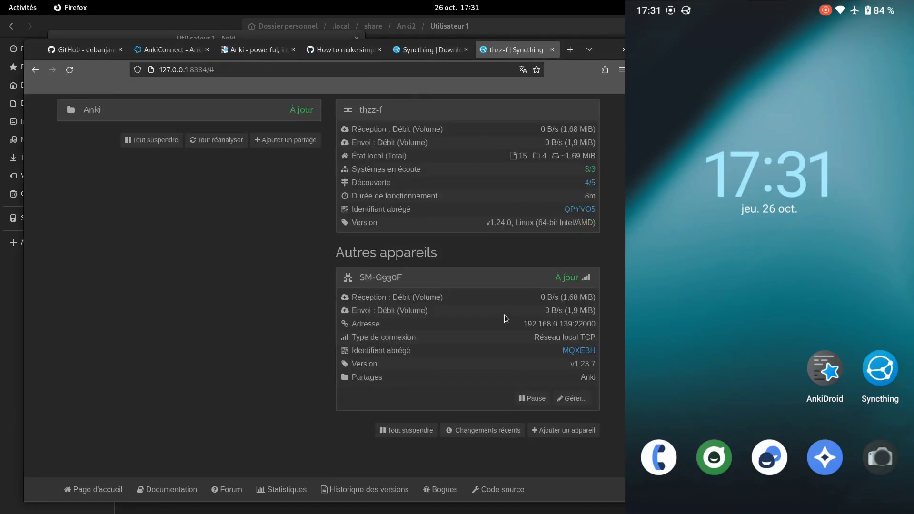
left_click(505, 317)
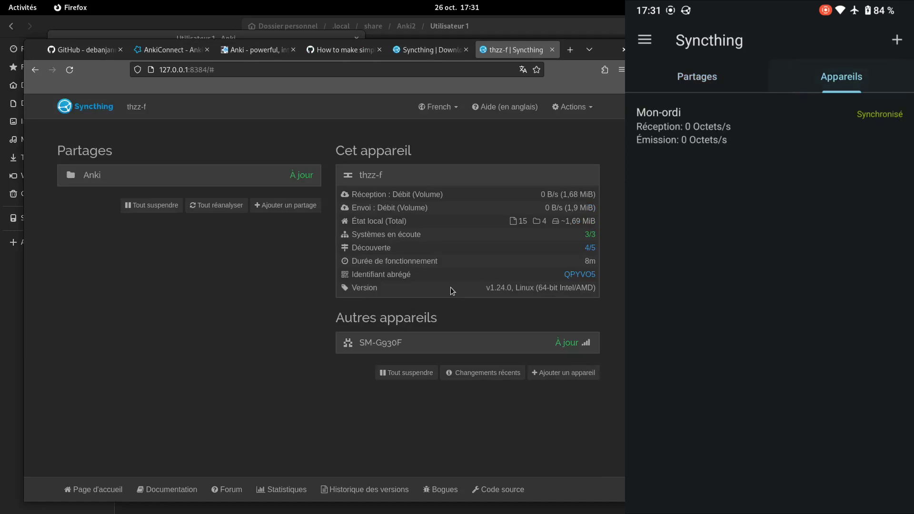
Step: Close and relaunch Anki, compare its deck counts and studied cards with AnkiDroid on the phone, and close it again
key("super")
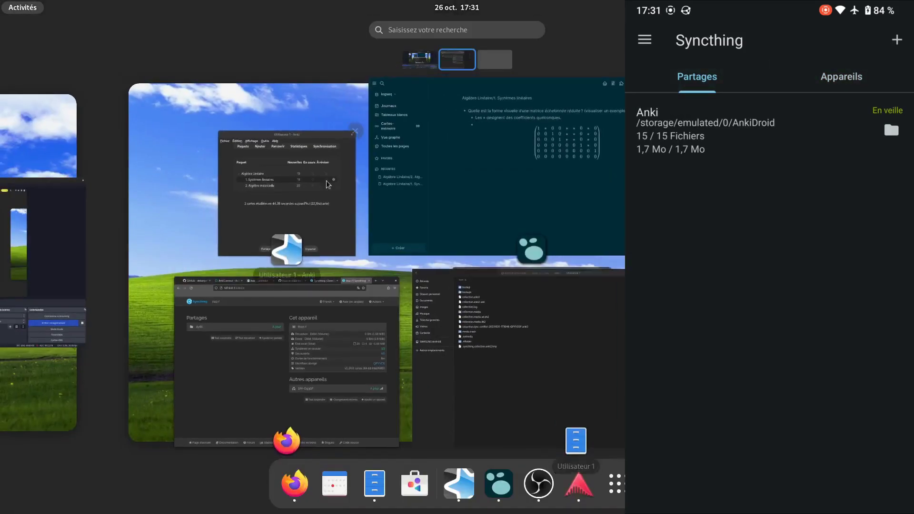
left_click(354, 135)
type("an")
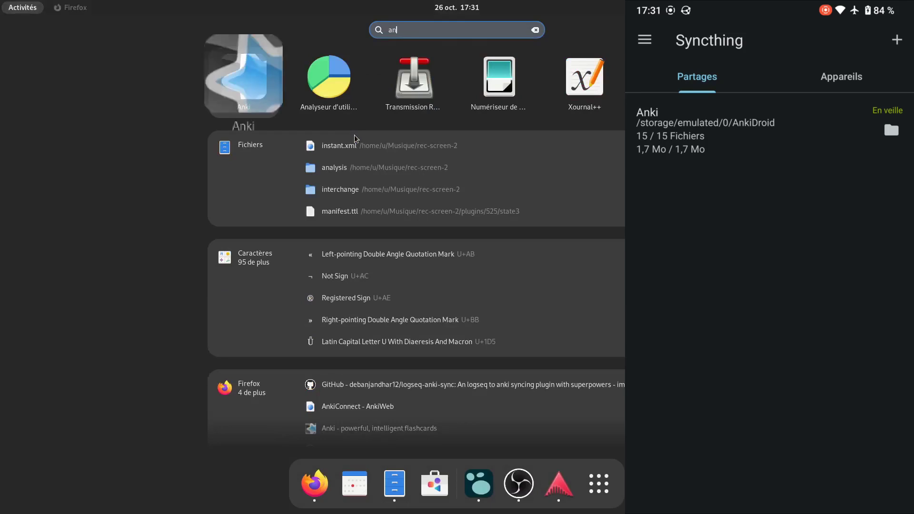
key("Return")
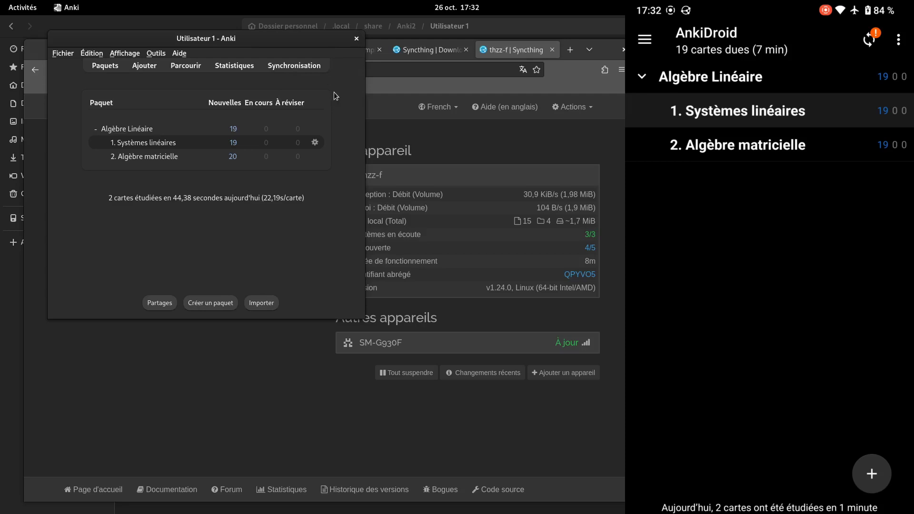
left_click(357, 39)
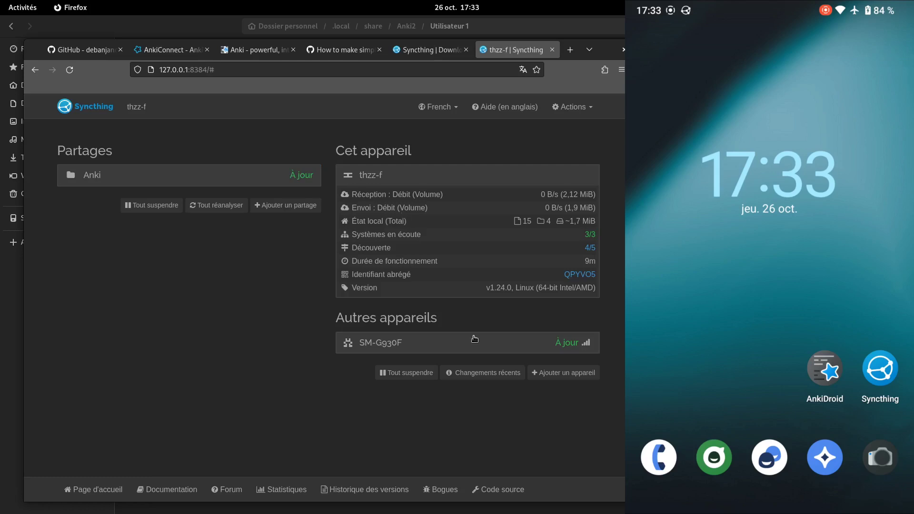
Step: Expand the SM-G930F device in Syncthing to check its reception and sending rates, and collapse it
left_click(461, 350)
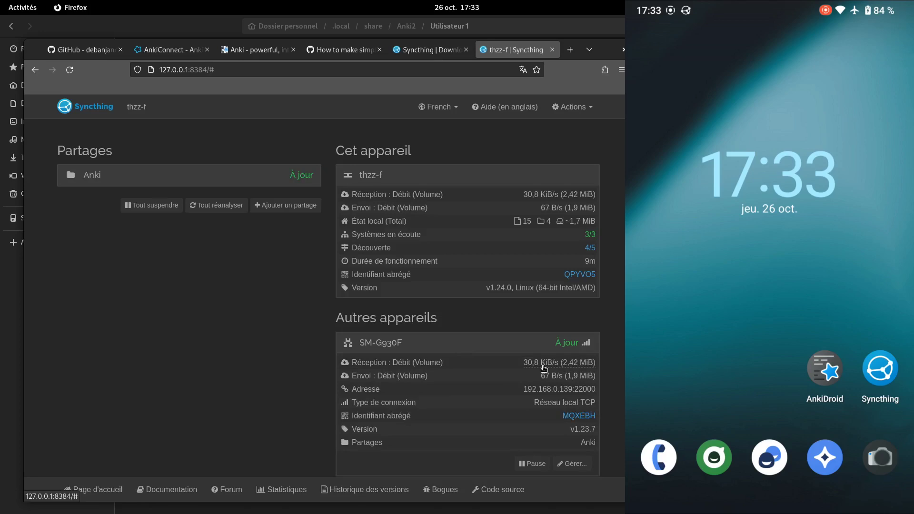
mouse_move(593, 363)
scroll(593, 362, "down", 2)
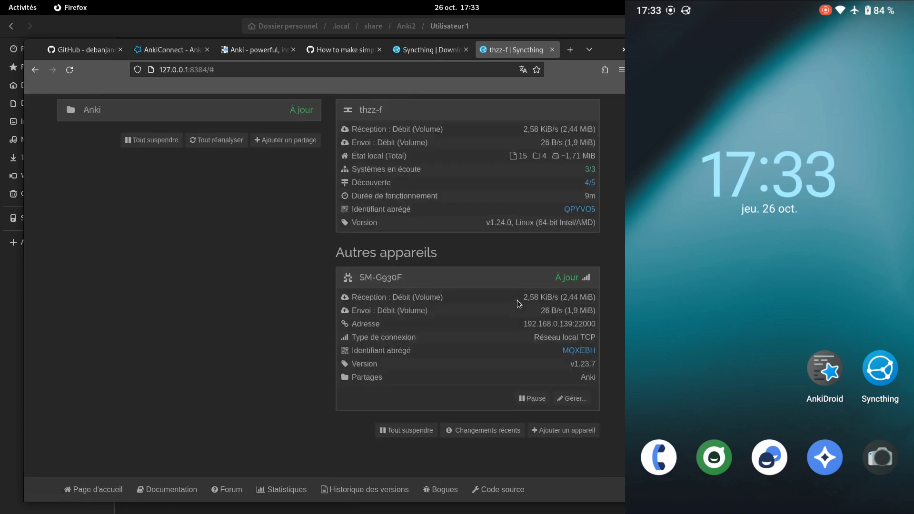
left_click(509, 284)
Step: Launch Anki from the system's application search, check the updated deck counts and today's studied cards, and close it
key("super")
type("anki")
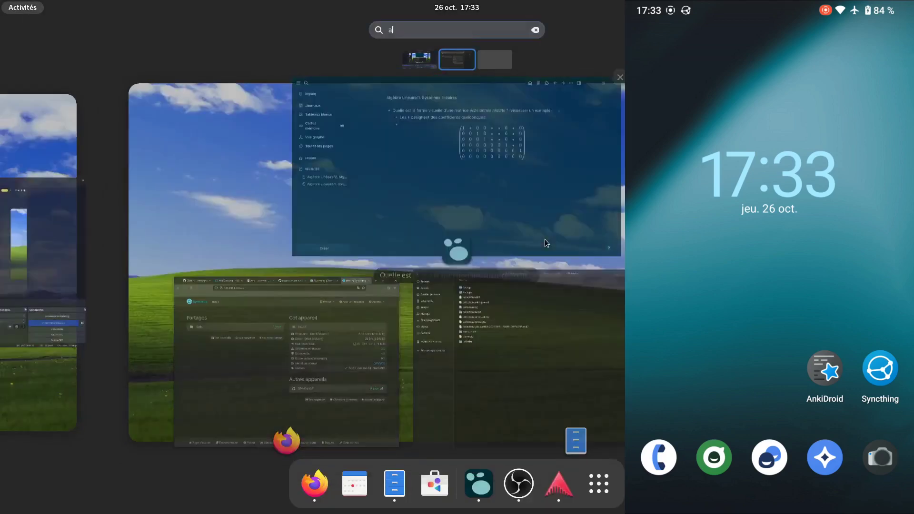
key("Return")
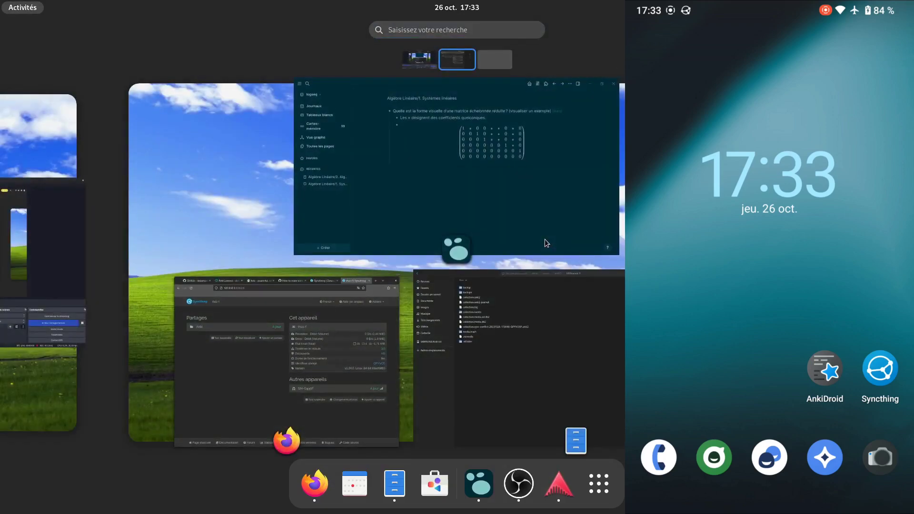
key("Escape")
key("super")
type("an")
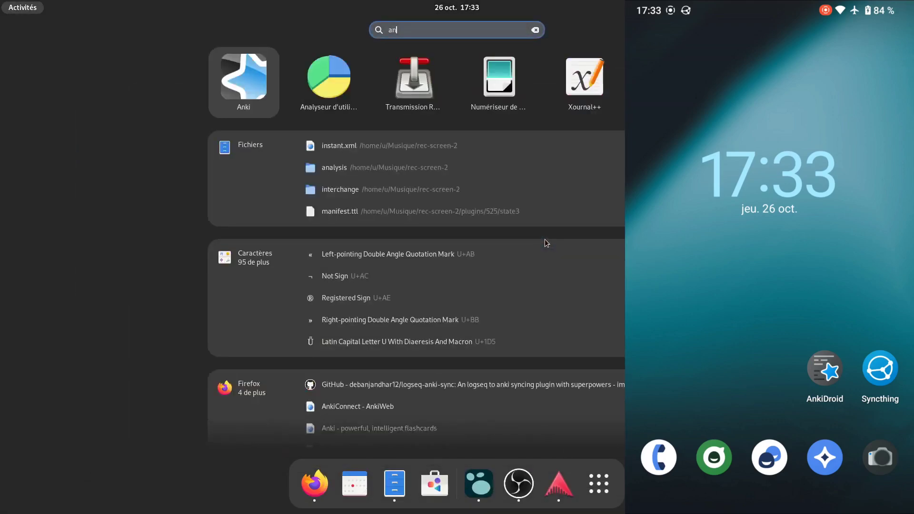
key("Return")
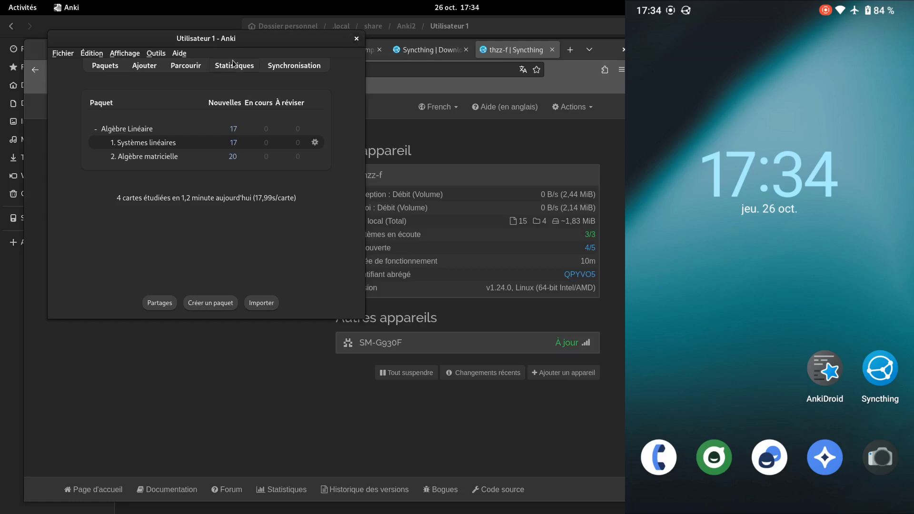
left_click(356, 38)
Step: Switch to the file manager, inspect the backups folder inside Utilisateur 1, go back to the parent folder, and return to Syncthing in Firefox
key("alt+Tab")
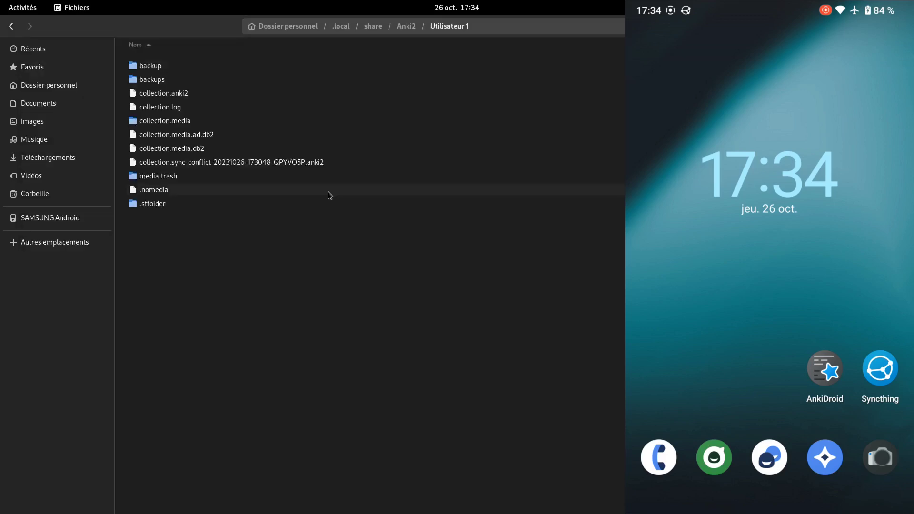
double_click(179, 78)
left_click(239, 72)
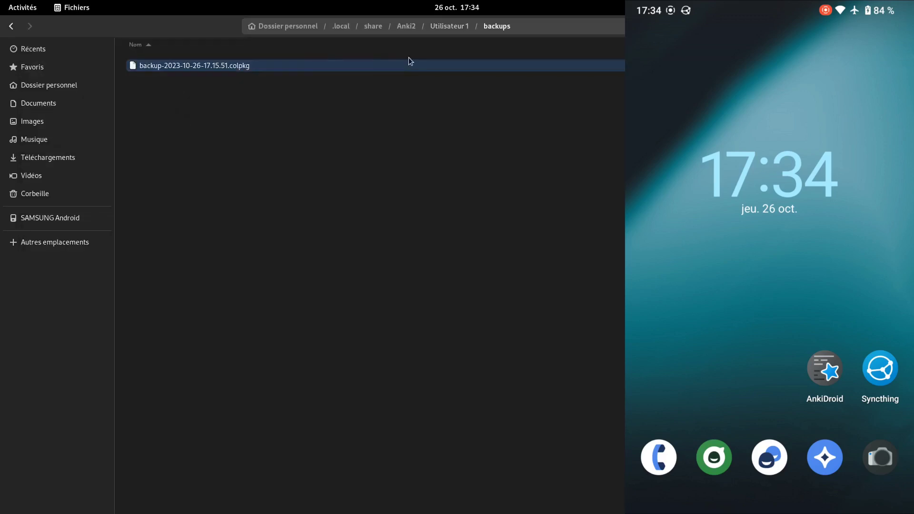
left_click(449, 26)
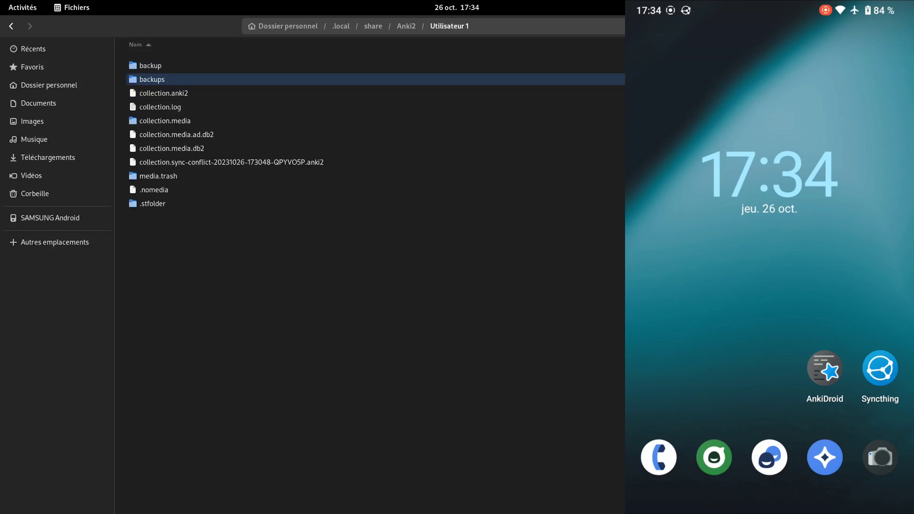
key("alt+Tab")
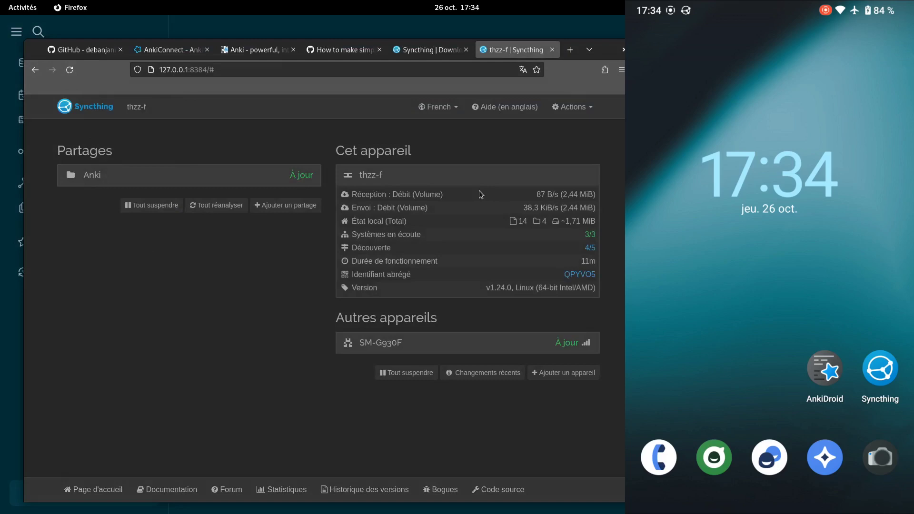